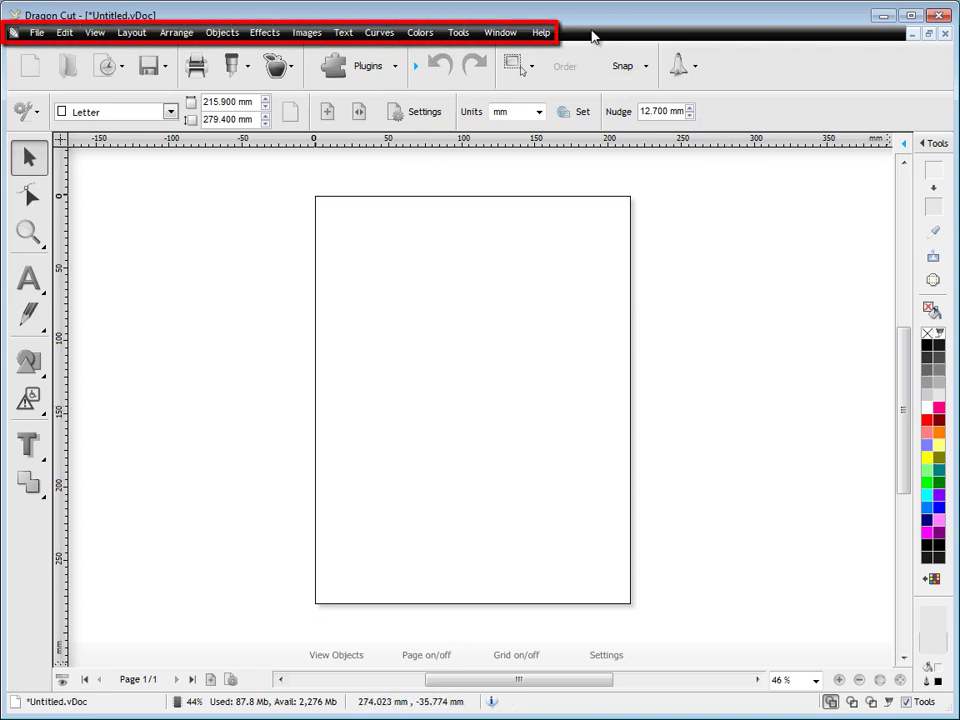
# Step: Browse the Help menu options and close the menus without choosing anything
pyautogui.click(541, 32)
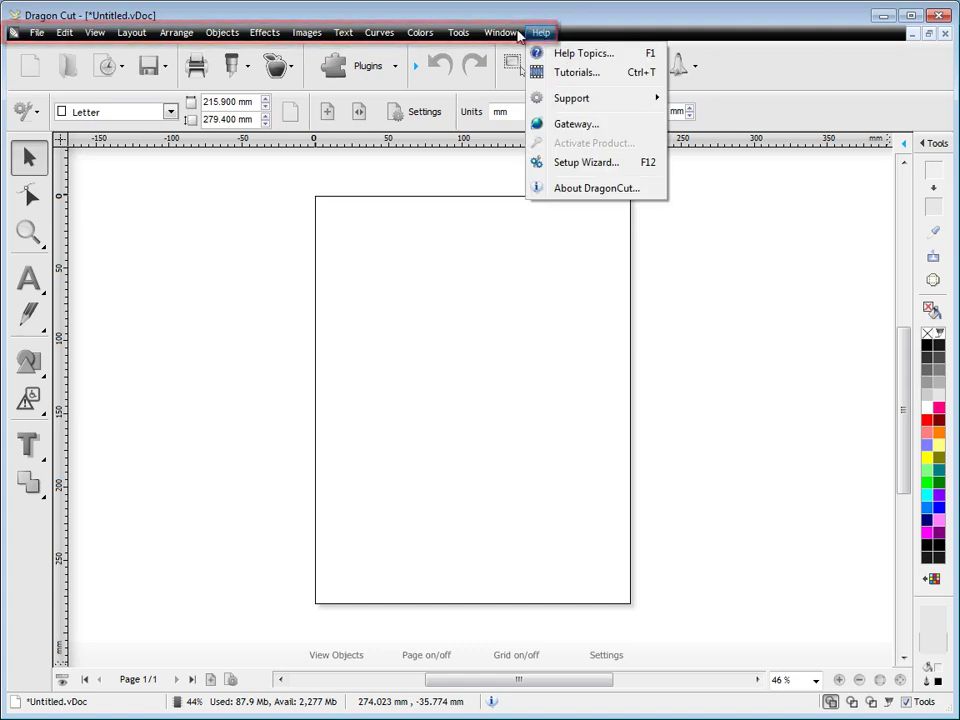
pyautogui.moveTo(510, 36)
pyautogui.moveTo(462, 37)
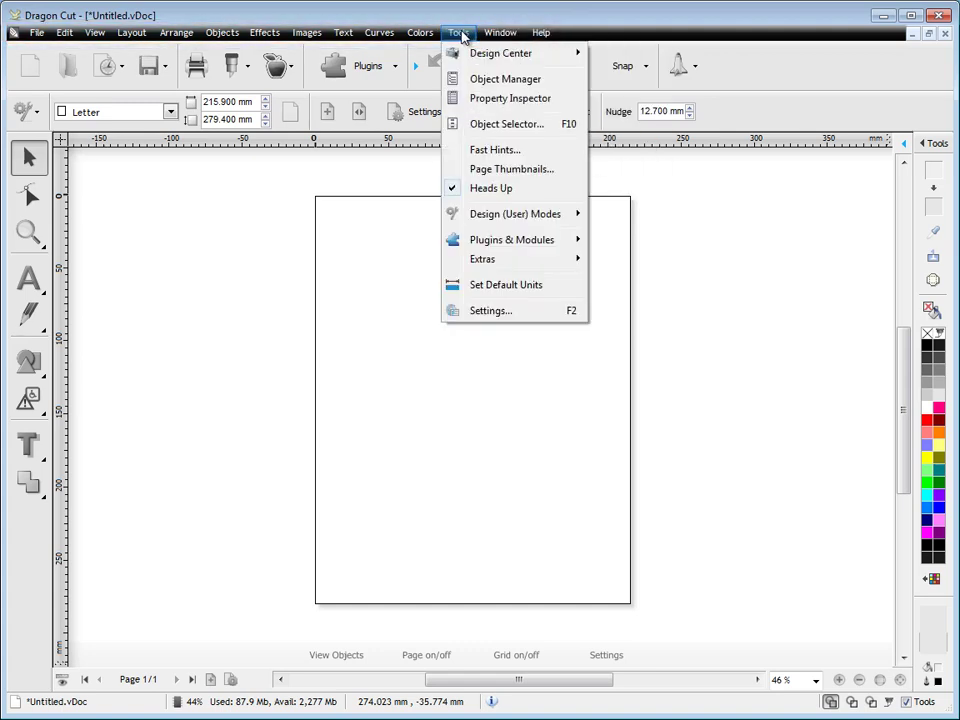
pyautogui.moveTo(556, 58)
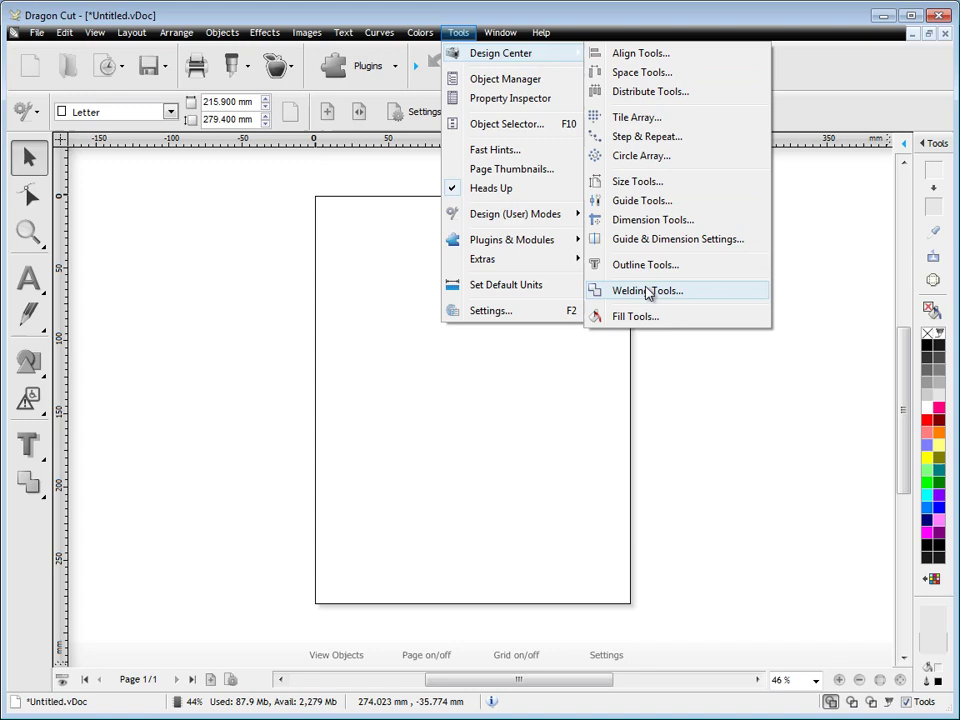
pyautogui.click(826, 68)
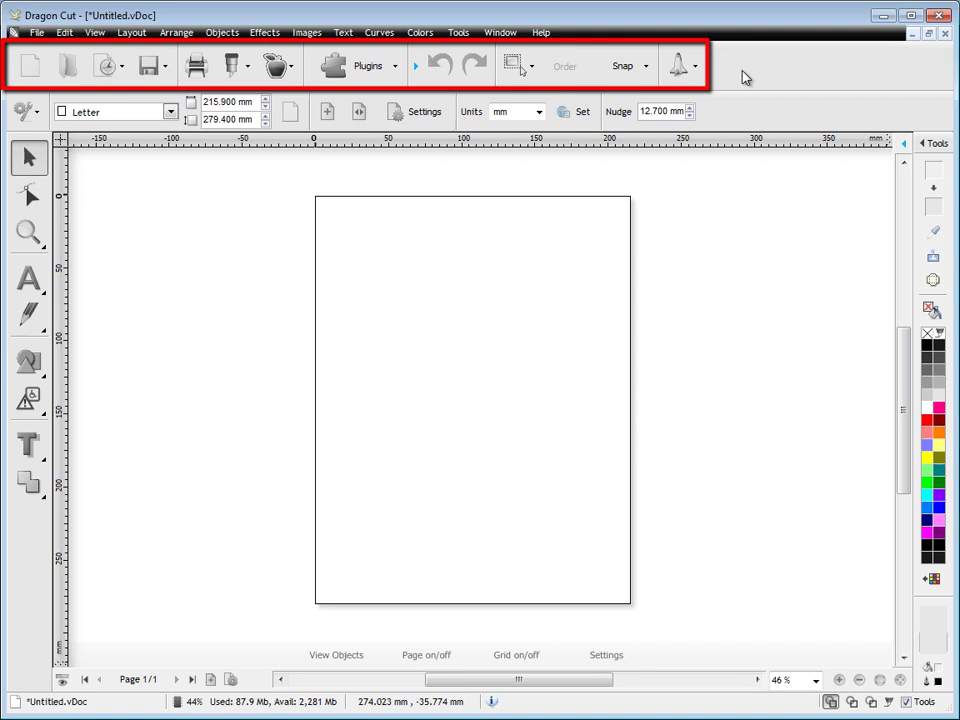
# Step: Show and hide the advanced editing tools, then glance at the cutter output options
pyautogui.click(417, 68)
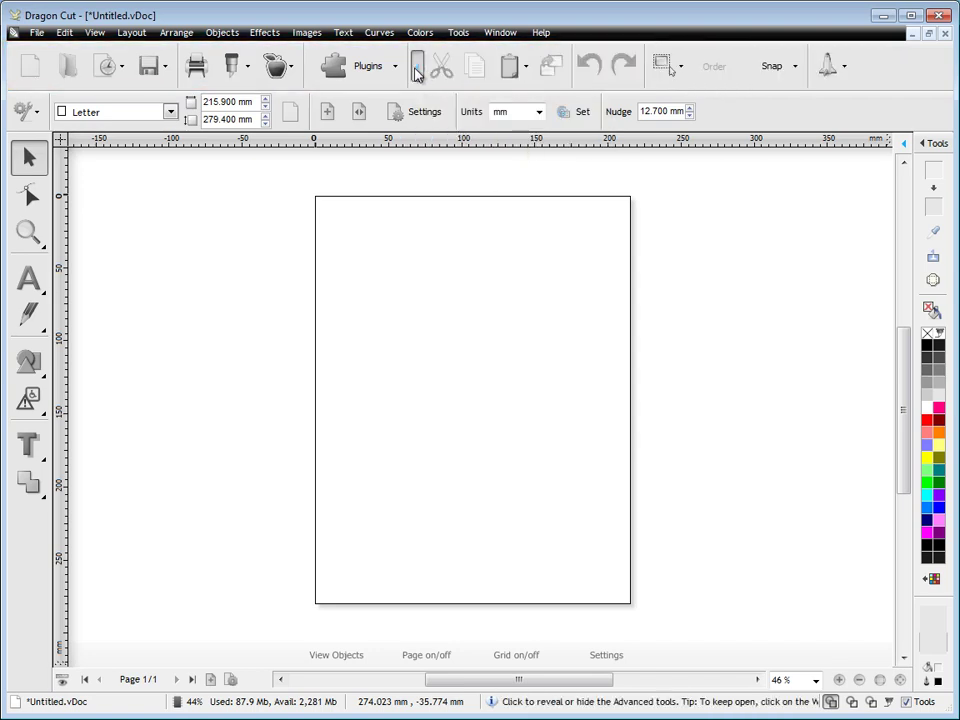
pyautogui.click(417, 70)
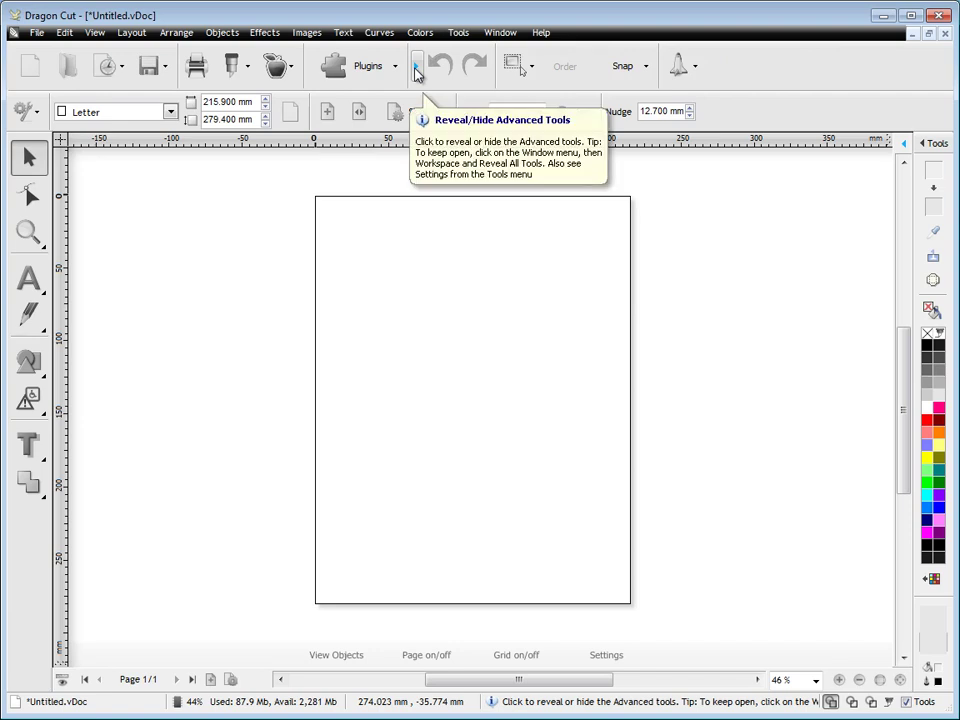
pyautogui.click(680, 68)
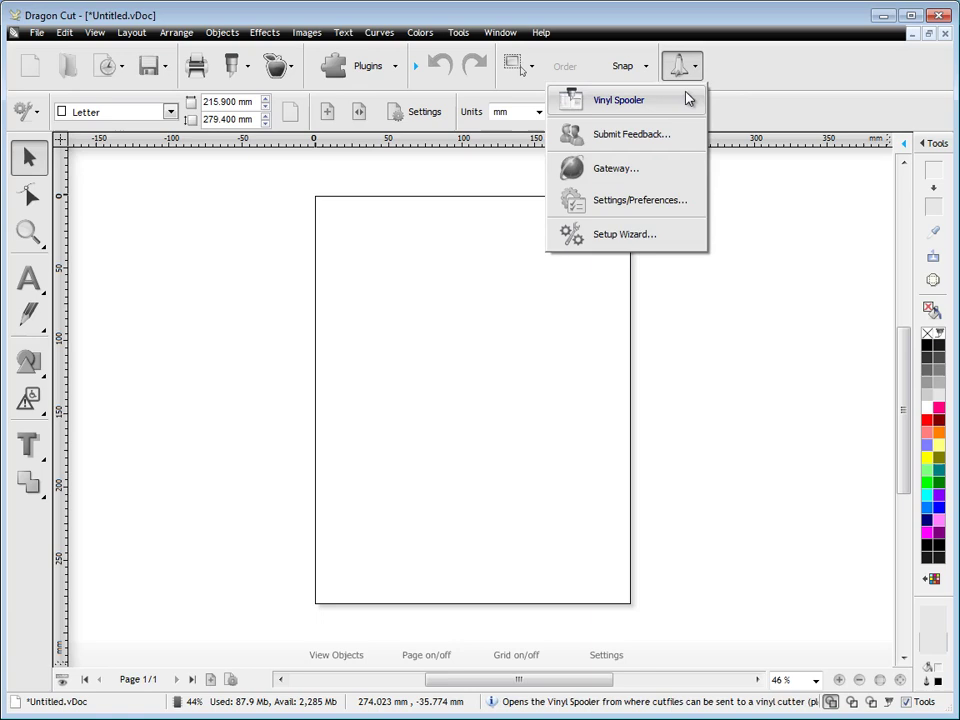
pyautogui.click(687, 98)
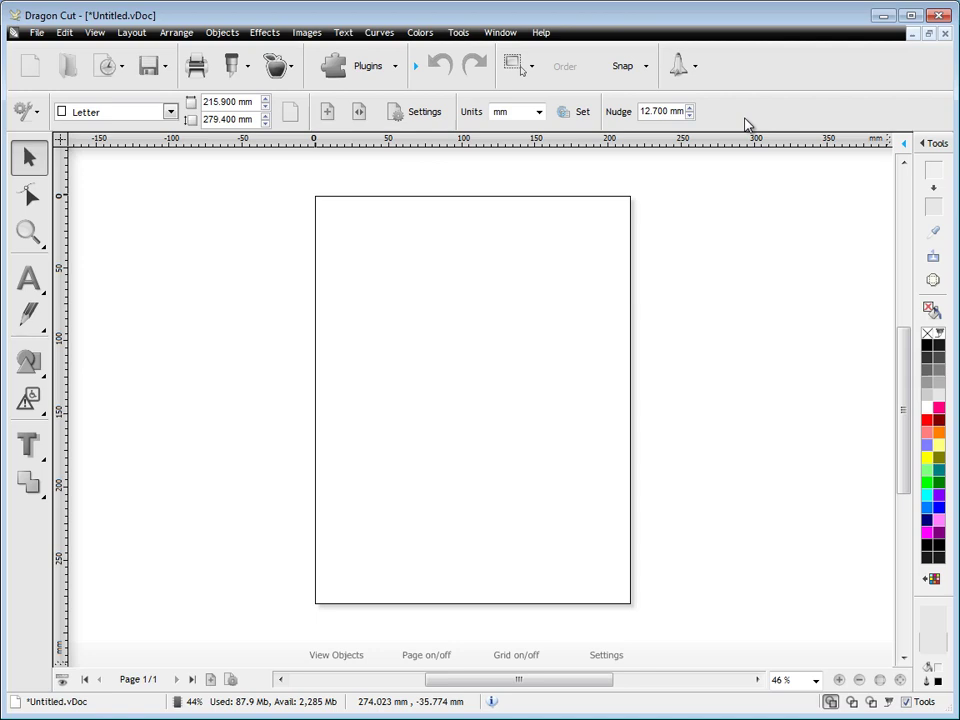
# Step: Add the Arial artistic text 'The quick brown fox' near the top of the page
pyautogui.click(35, 285)
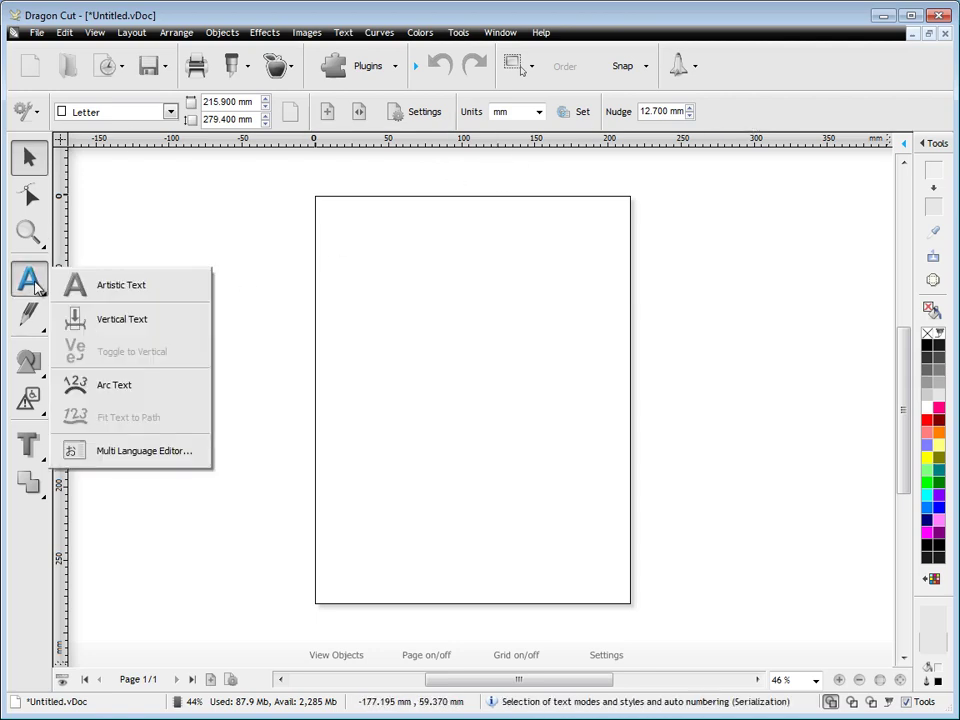
pyautogui.click(119, 287)
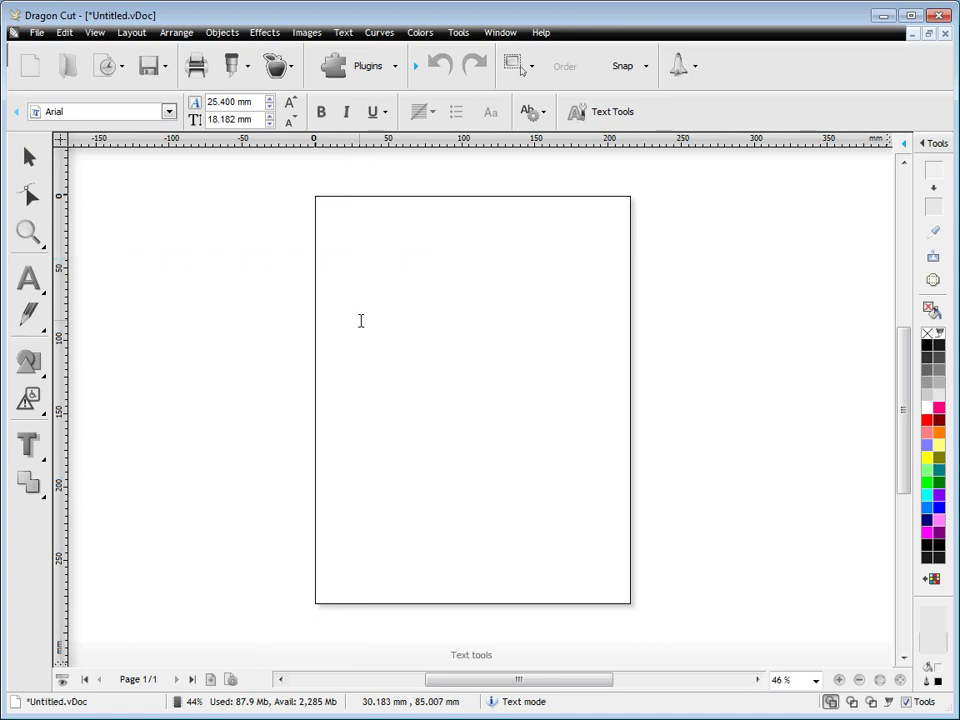
pyautogui.write('The ')
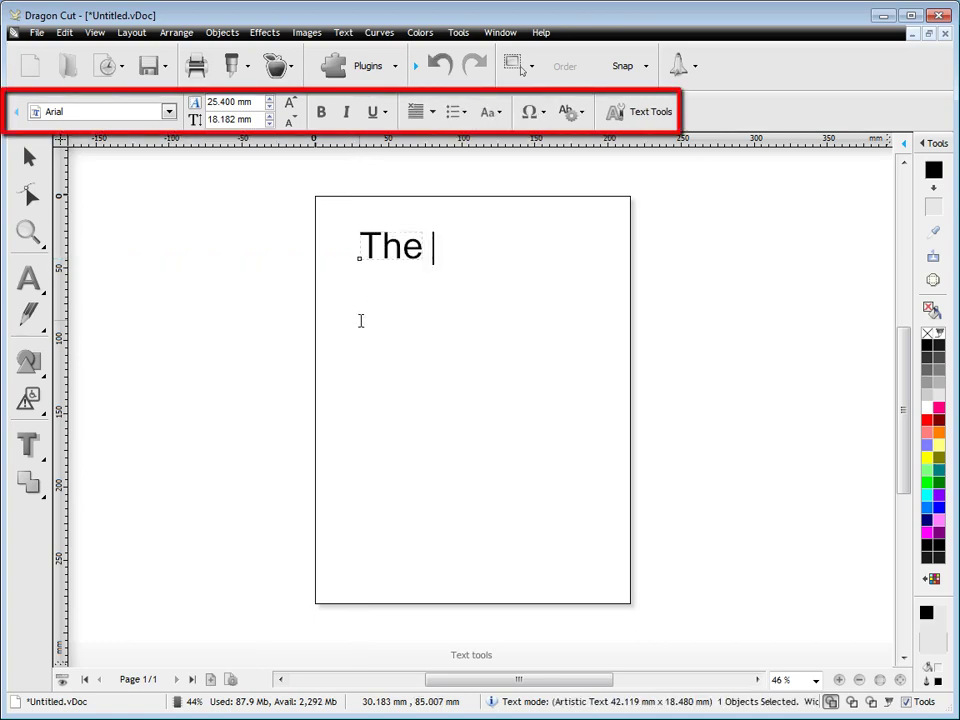
pyautogui.write('quick br')
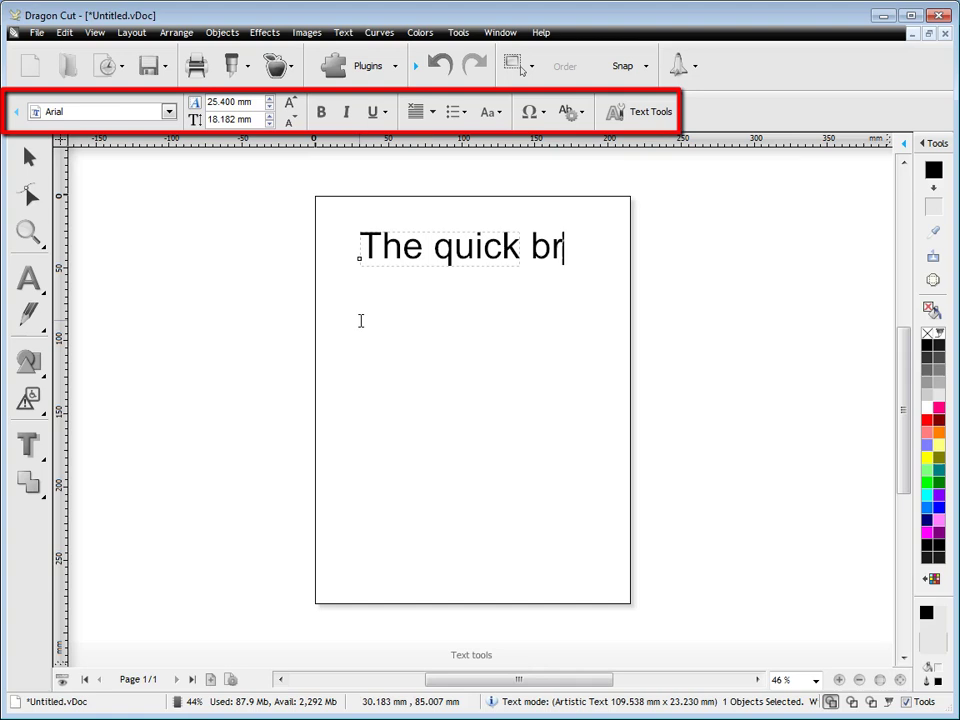
pyautogui.write('own fox')
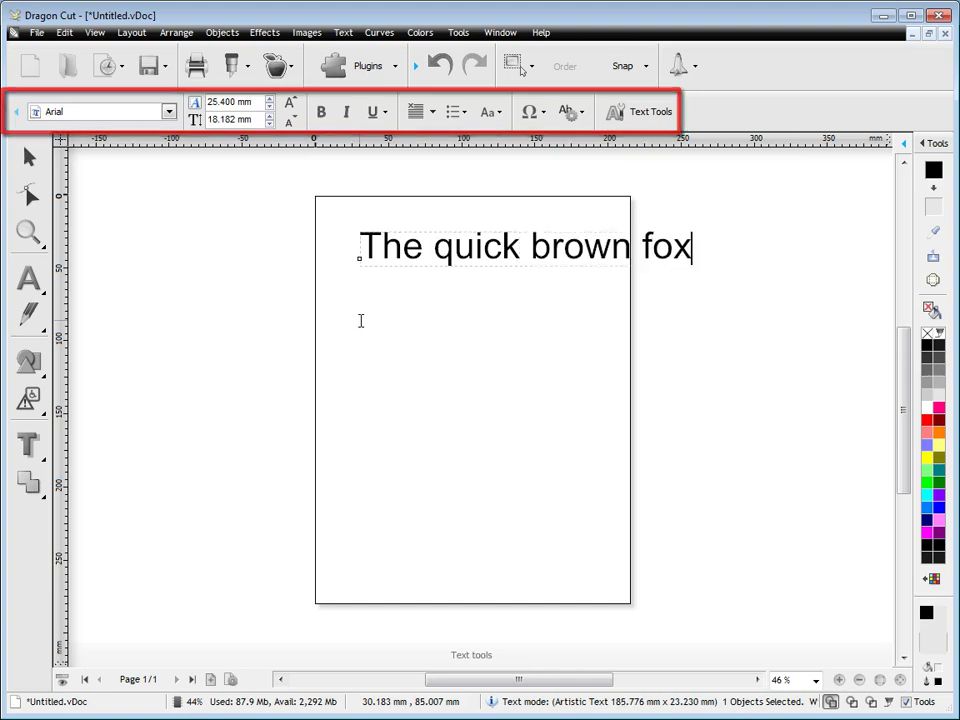
pyautogui.press('Escape')
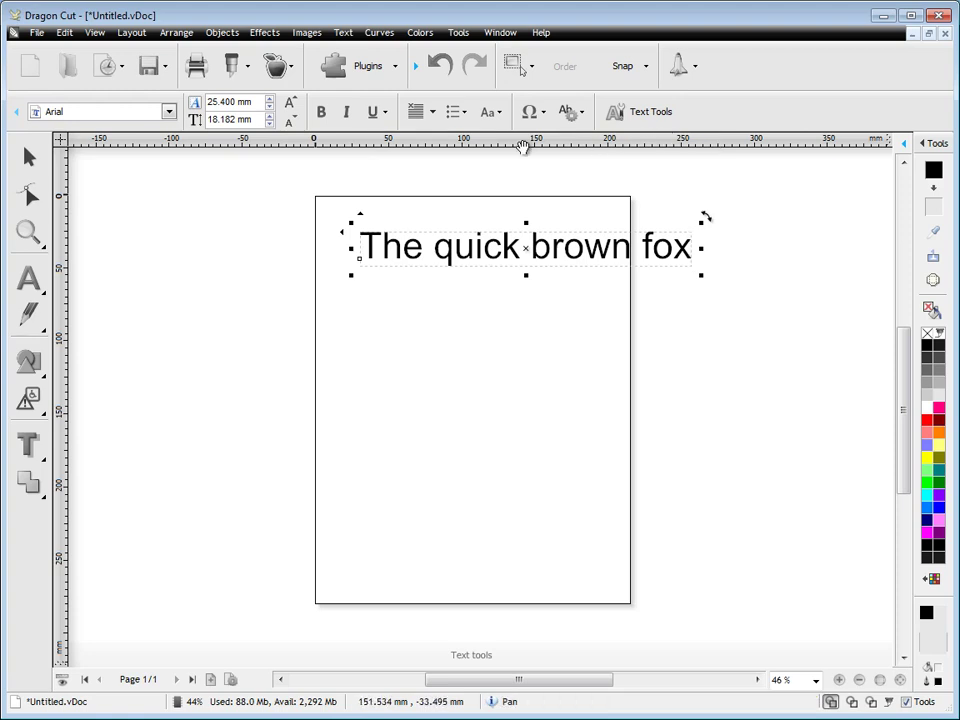
# Step: Look over the text break/convert options and the Text Tools panel without changing anything
pyautogui.click(570, 112)
pyautogui.moveTo(572, 131)
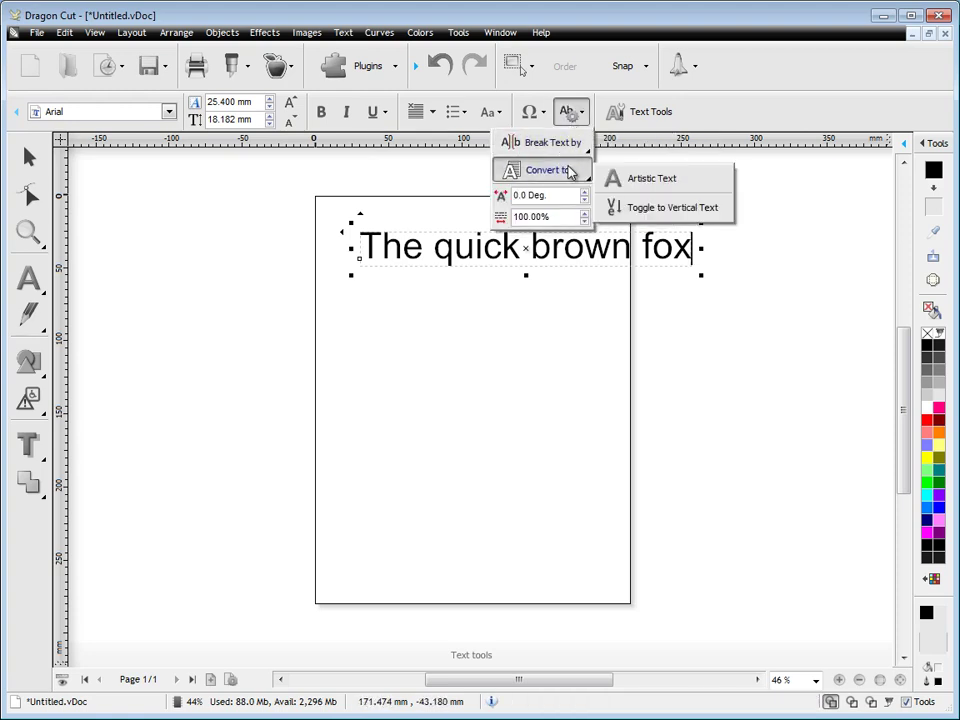
pyautogui.click(688, 124)
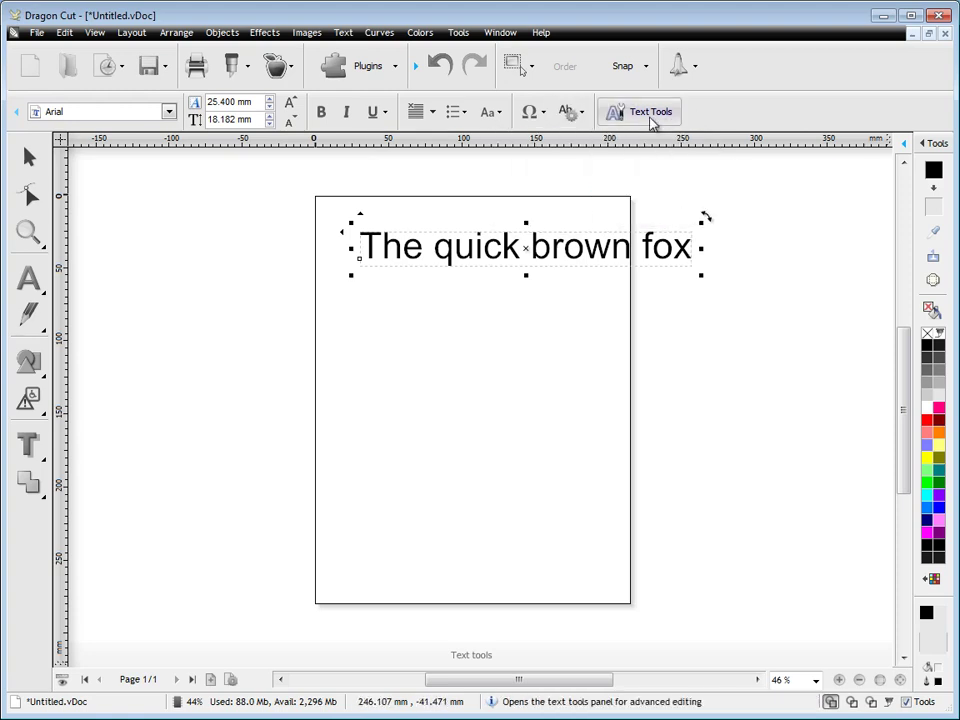
pyautogui.click(650, 118)
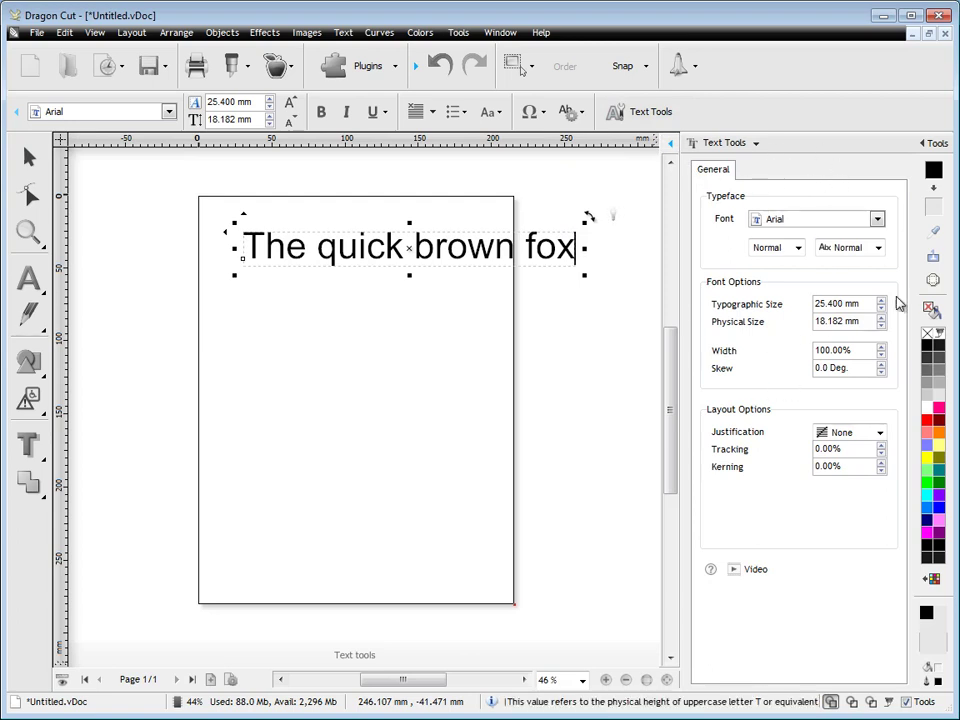
pyautogui.click(652, 113)
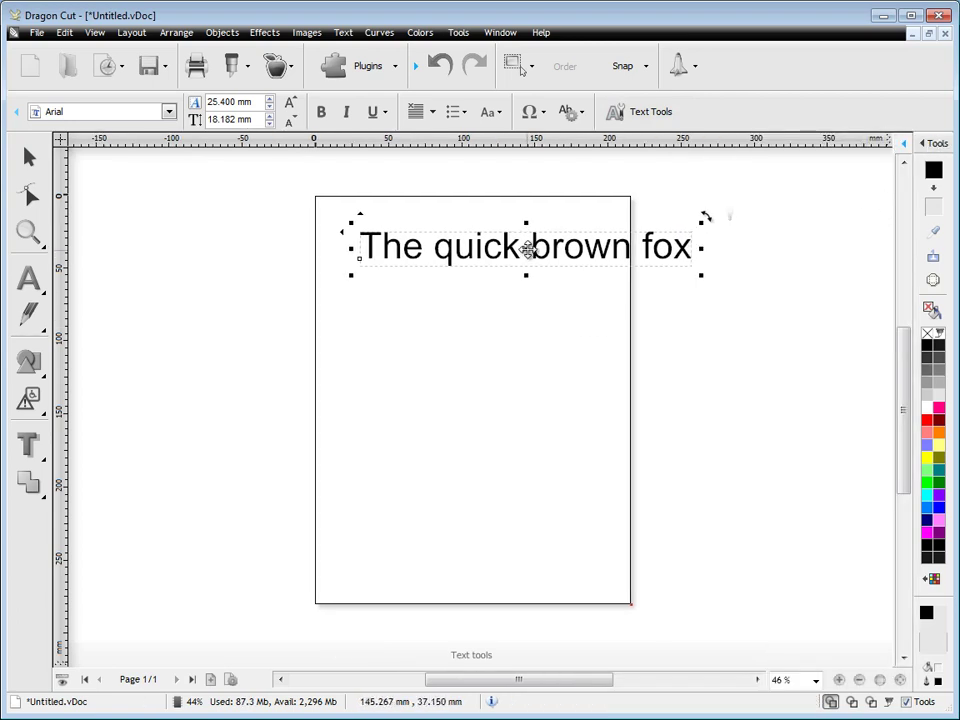
# Step: Shift the text line slightly lower-left and draw a four-point wavy curve across the page
pyautogui.moveTo(527, 249); pyautogui.dragTo(468, 277)
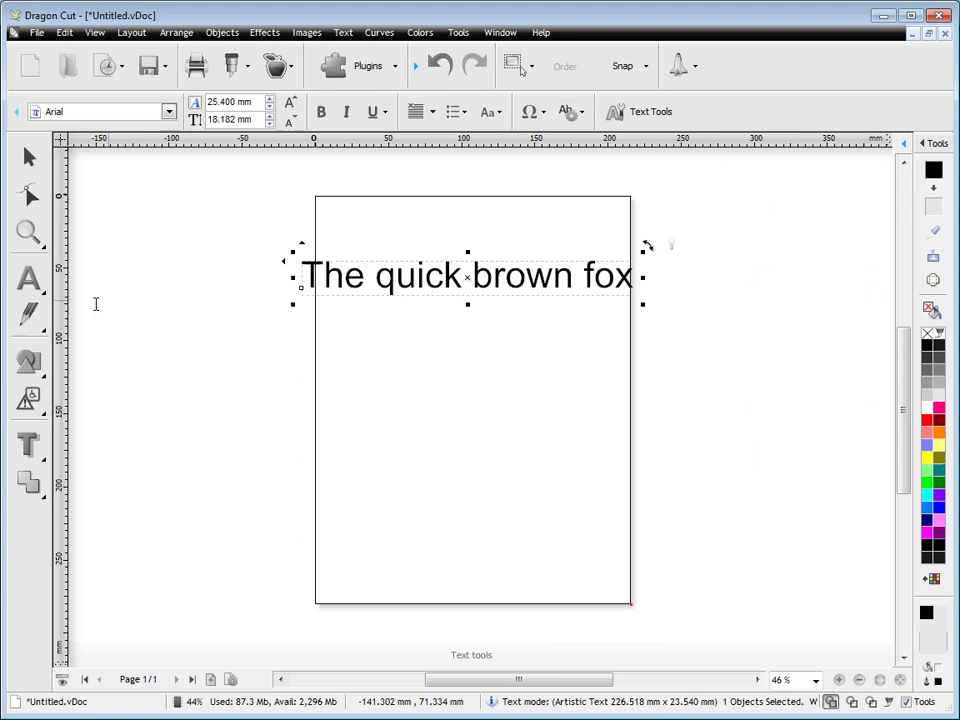
pyautogui.moveTo(30, 315)
pyautogui.mouseDown()
pyautogui.moveTo(79, 326)
pyautogui.moveTo(144, 322)
pyautogui.mouseUp()
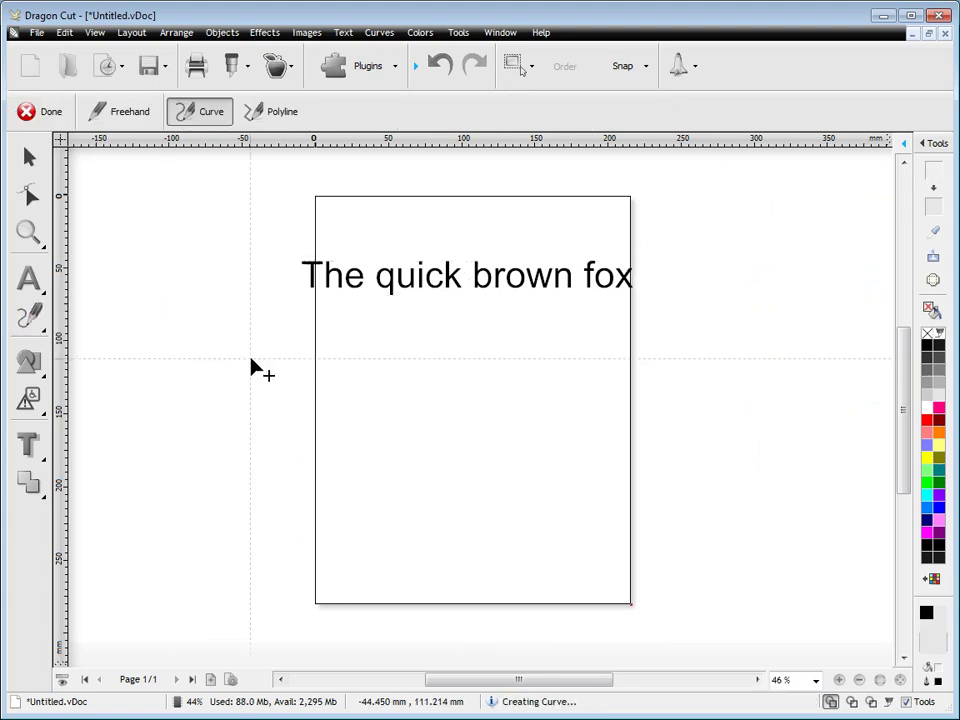
pyautogui.click(251, 358)
pyautogui.click(414, 384)
pyautogui.click(568, 319)
pyautogui.click(710, 396)
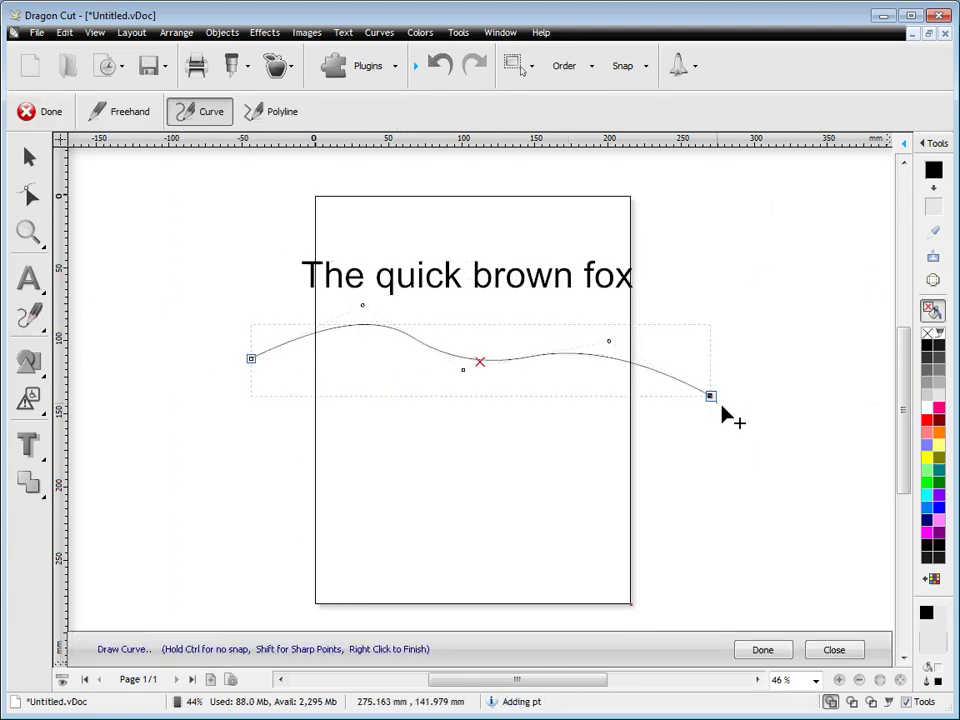
pyautogui.click(776, 648)
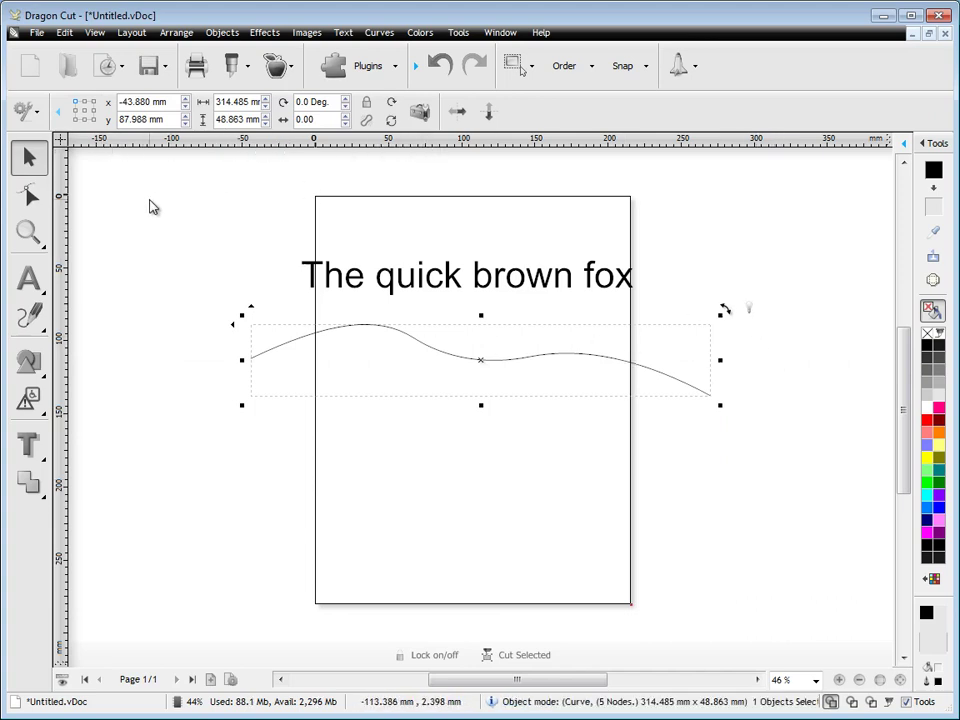
# Step: Reshape the curve's bends with the Node tool, pulling a dip and applying Reduce Nodes
pyautogui.click(29, 195)
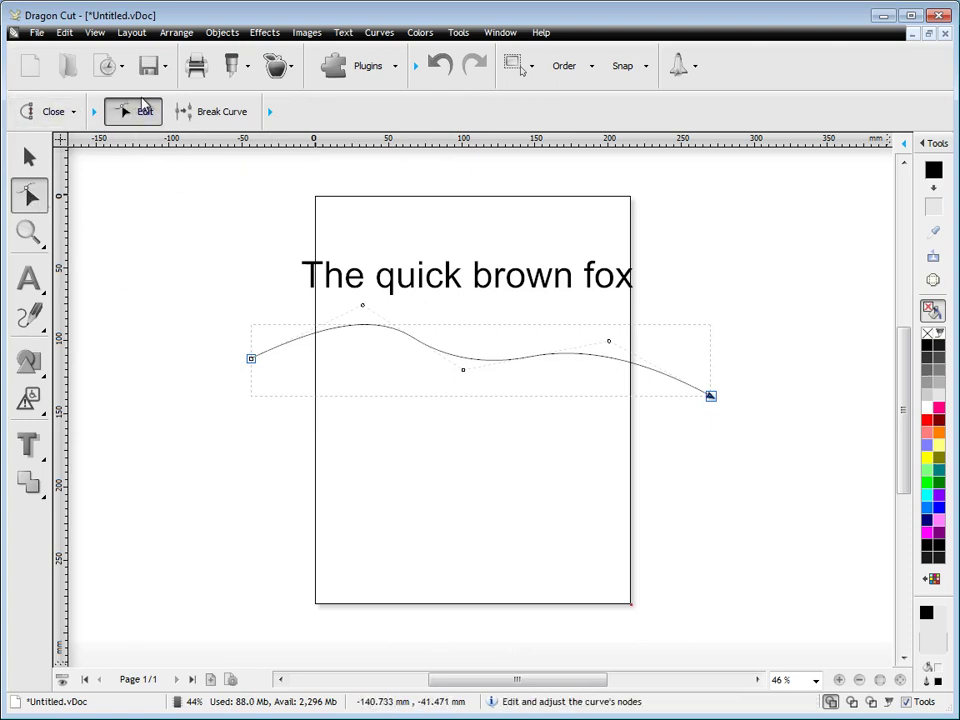
pyautogui.click(93, 111)
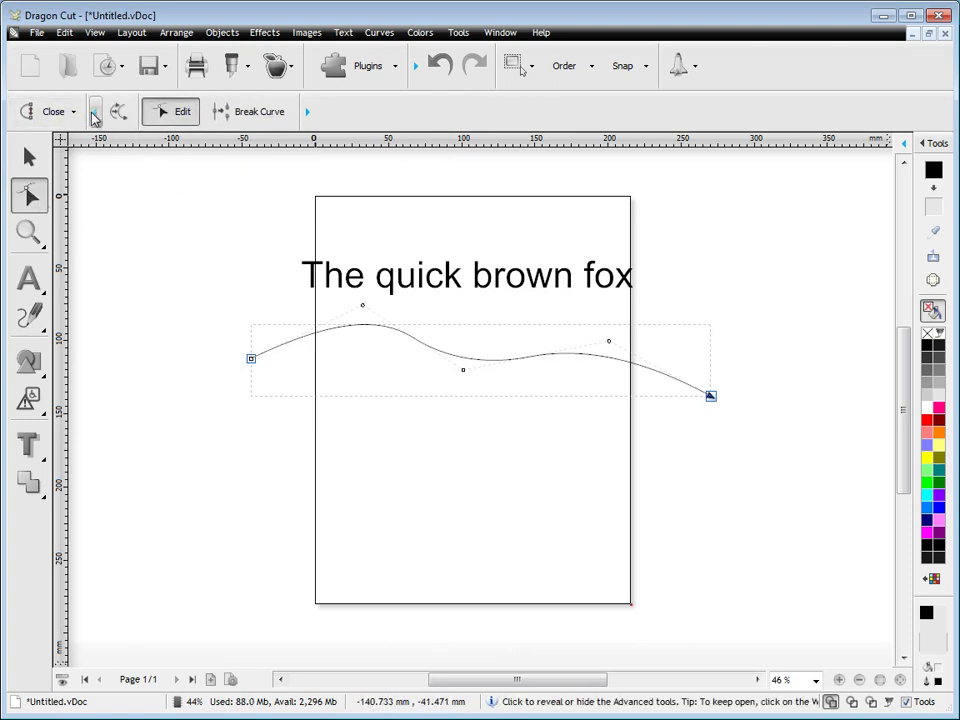
pyautogui.click(307, 111)
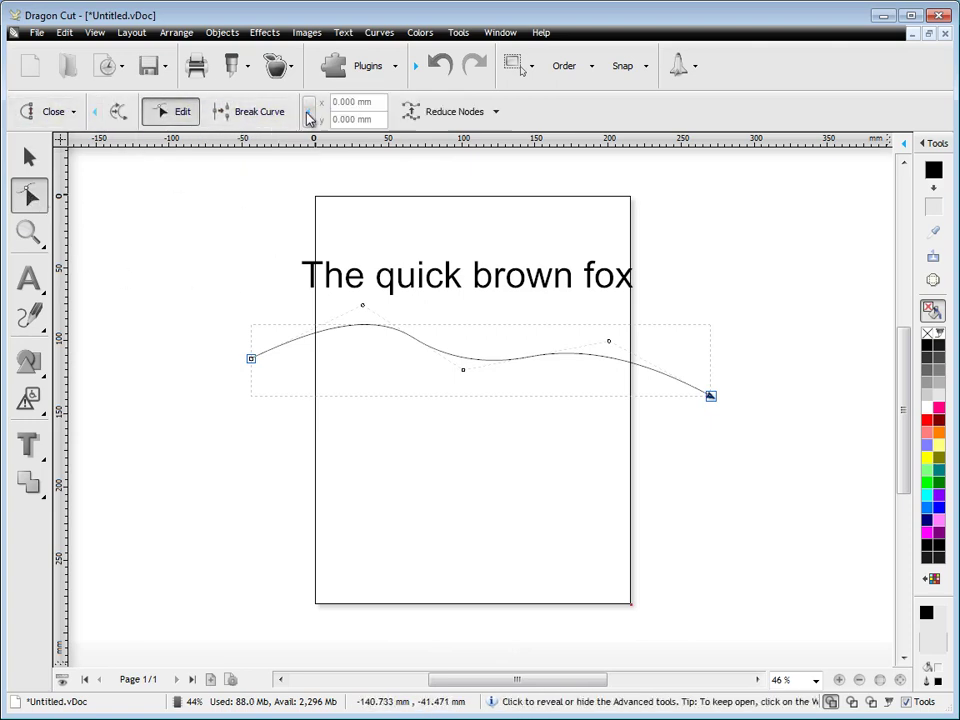
pyautogui.click(365, 322)
pyautogui.moveTo(461, 375); pyautogui.dragTo(472, 394)
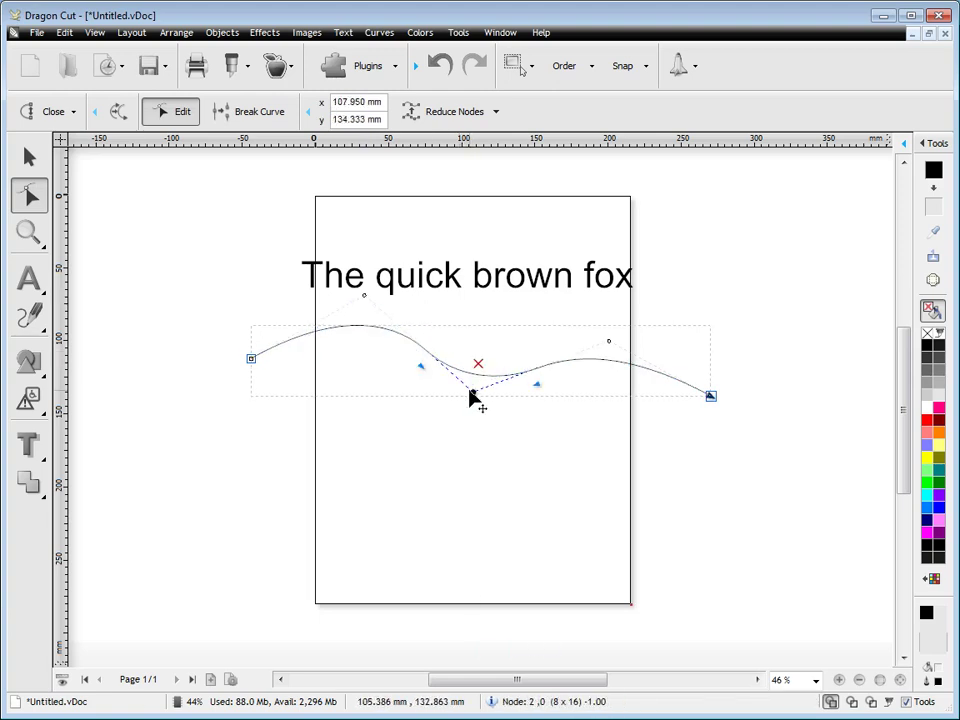
pyautogui.click(455, 112)
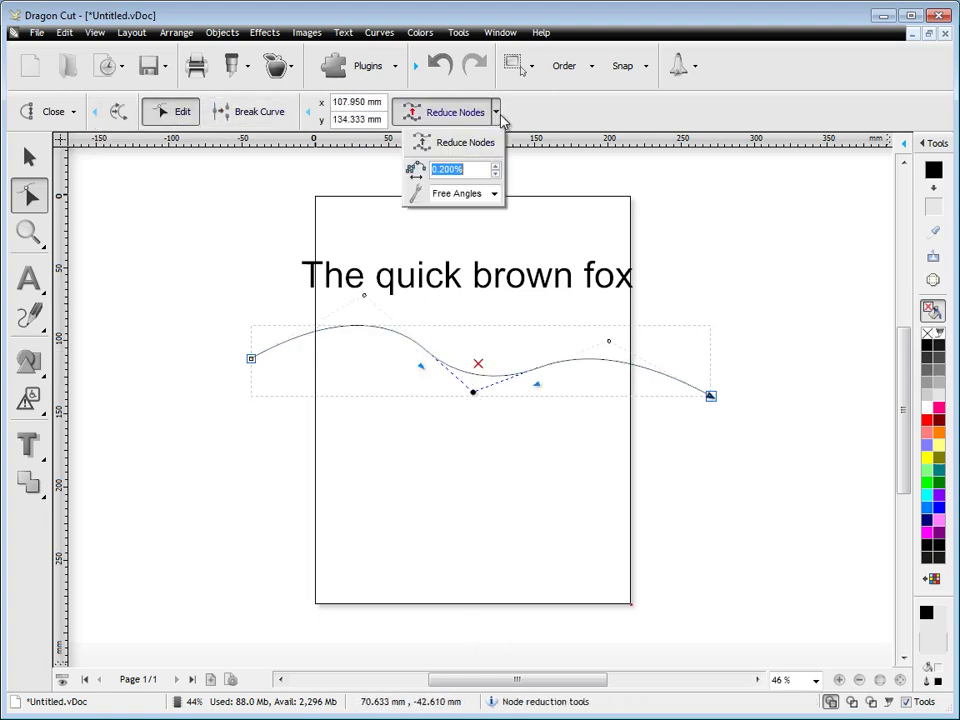
pyautogui.click(478, 148)
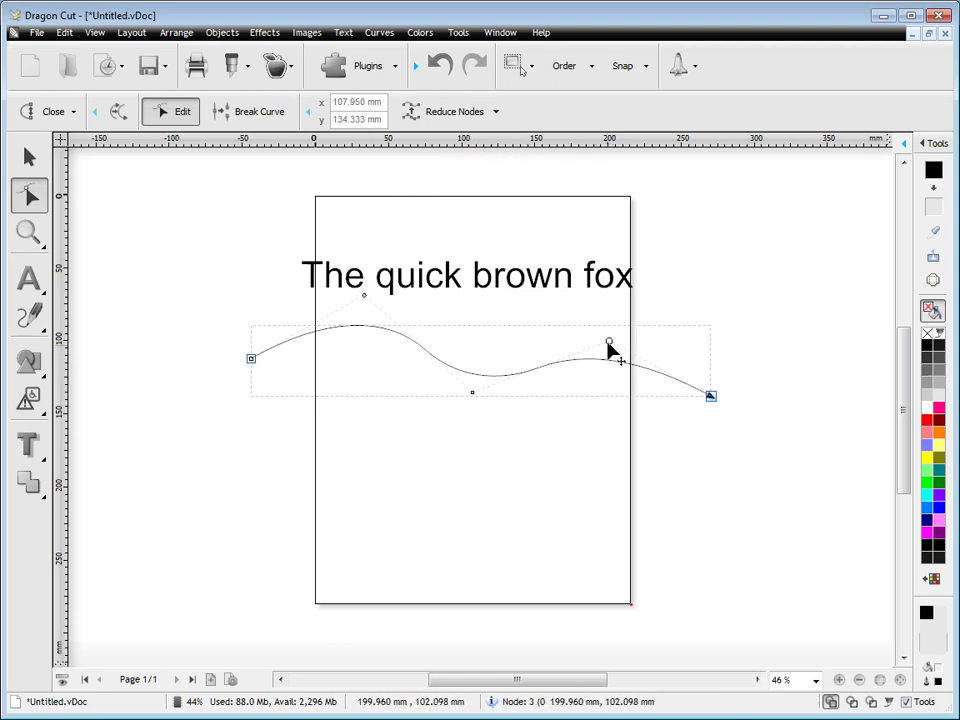
pyautogui.moveTo(607, 342); pyautogui.dragTo(617, 332)
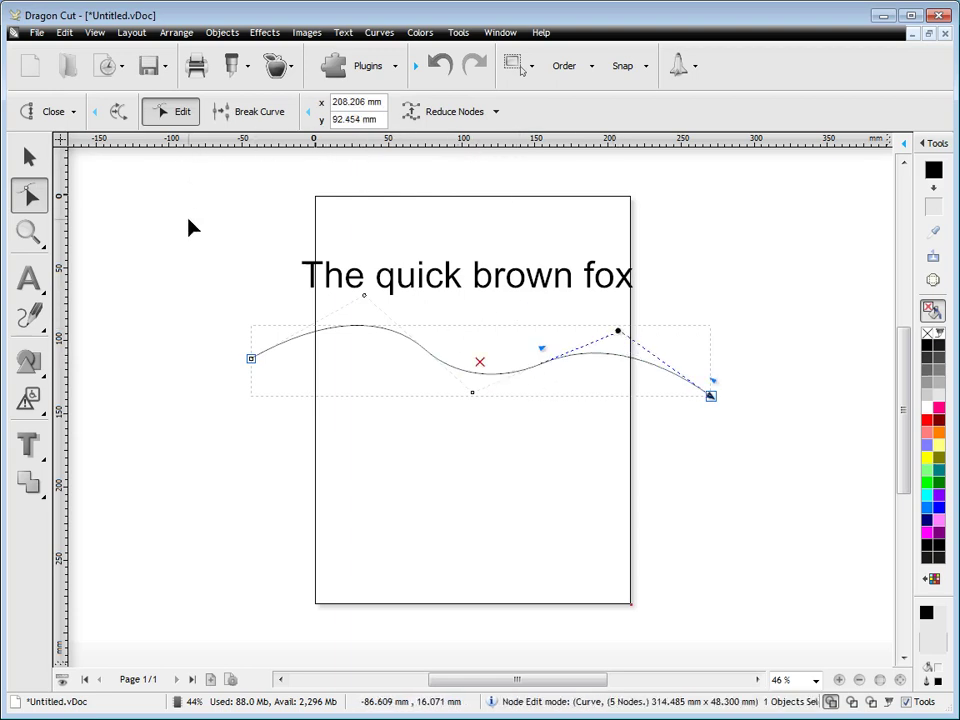
# Step: Add vertical text 'hotel' left of the page and move it up
pyautogui.click(29, 278)
pyautogui.click(124, 322)
pyautogui.click(177, 266)
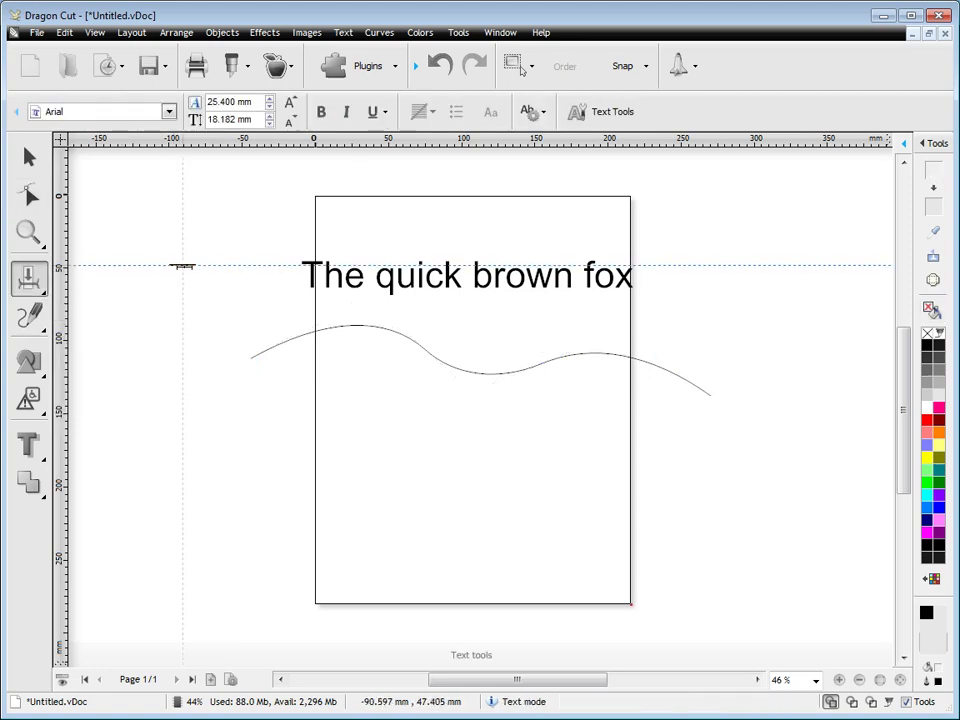
pyautogui.write('hotel')
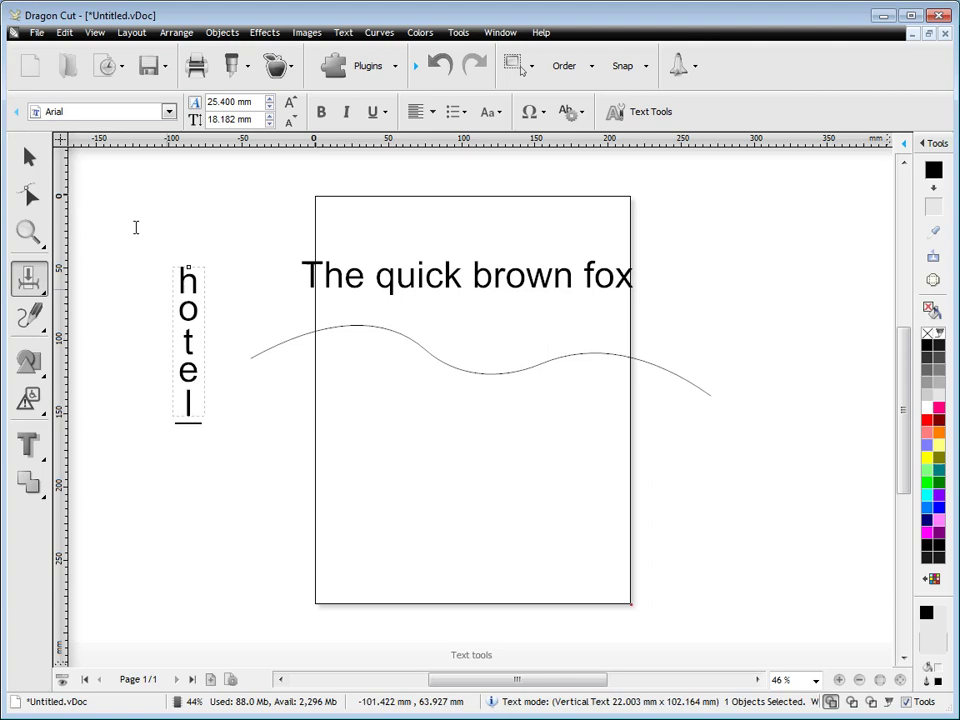
pyautogui.click(29, 156)
pyautogui.moveTo(181, 351); pyautogui.dragTo(233, 290)
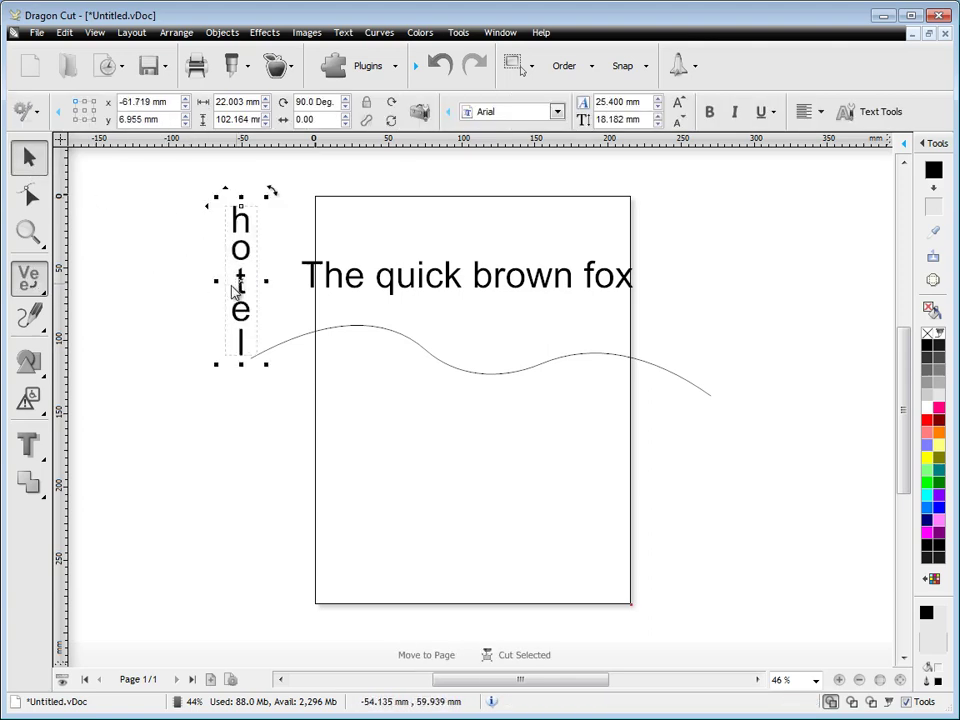
# Step: Add arc text 'text on an arc' and move it to the page's upper right
pyautogui.click(40, 288)
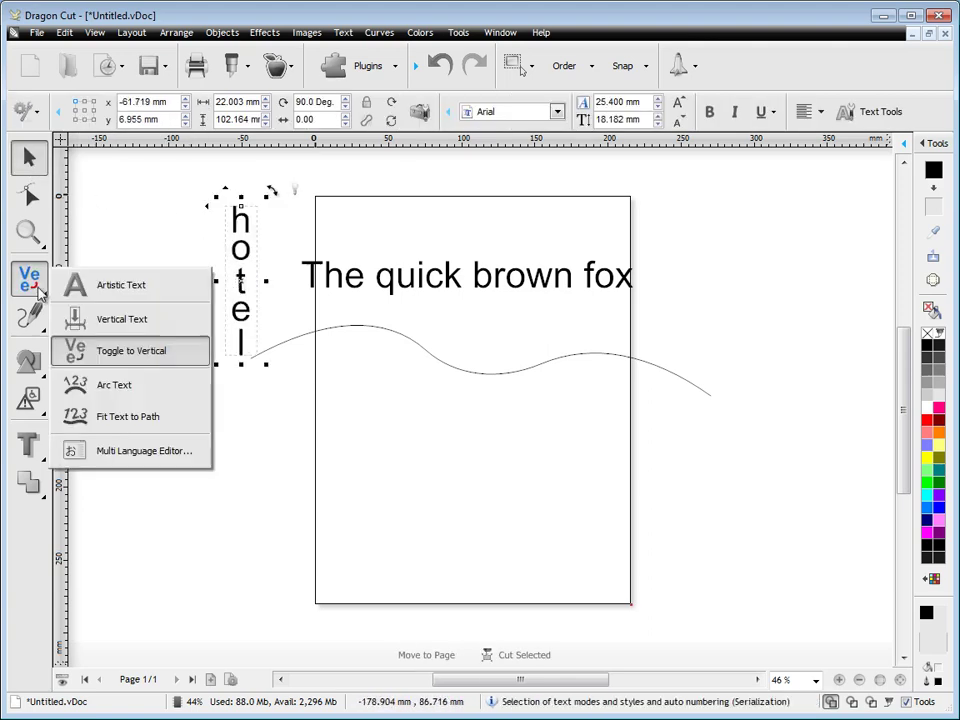
pyautogui.click(128, 386)
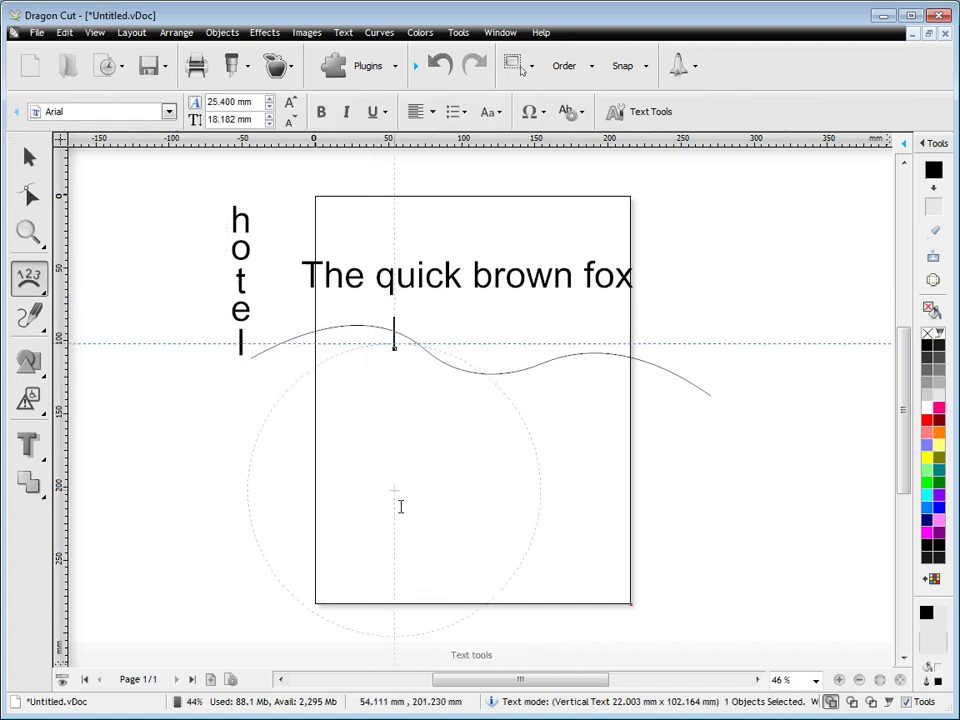
pyautogui.click(460, 488)
pyautogui.write('t')
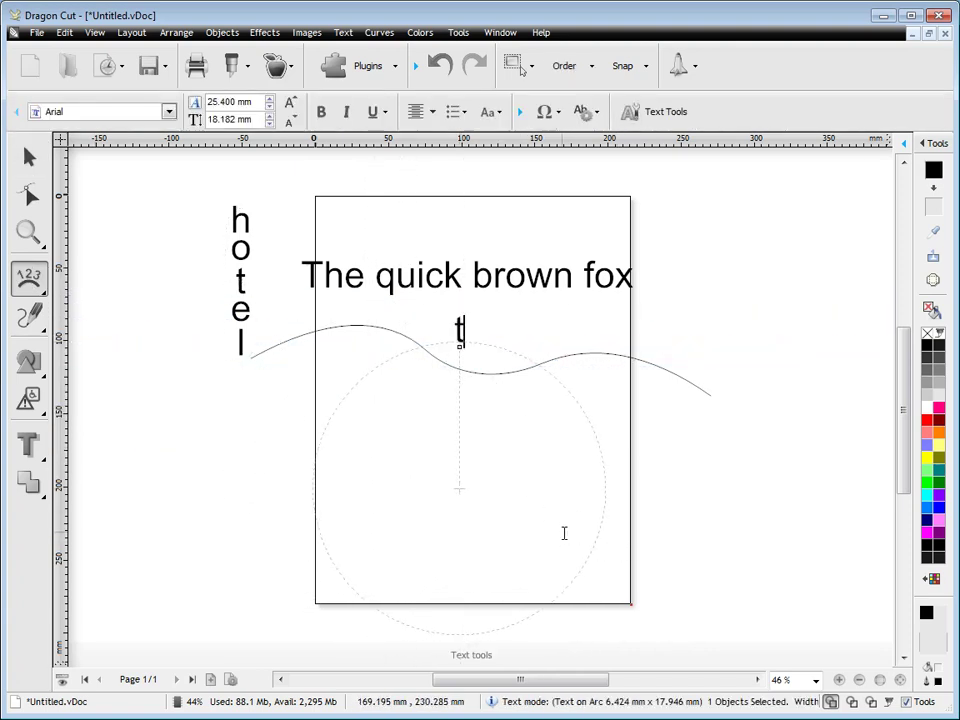
pyautogui.write('ext on an arc')
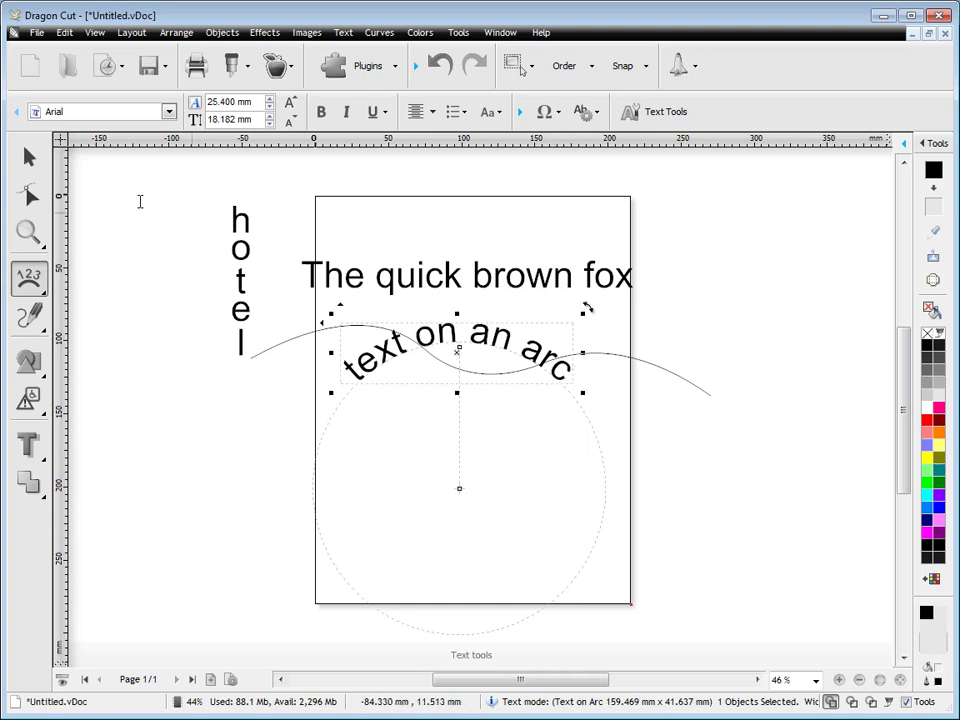
pyautogui.click(29, 157)
pyautogui.moveTo(459, 493); pyautogui.dragTo(730, 375)
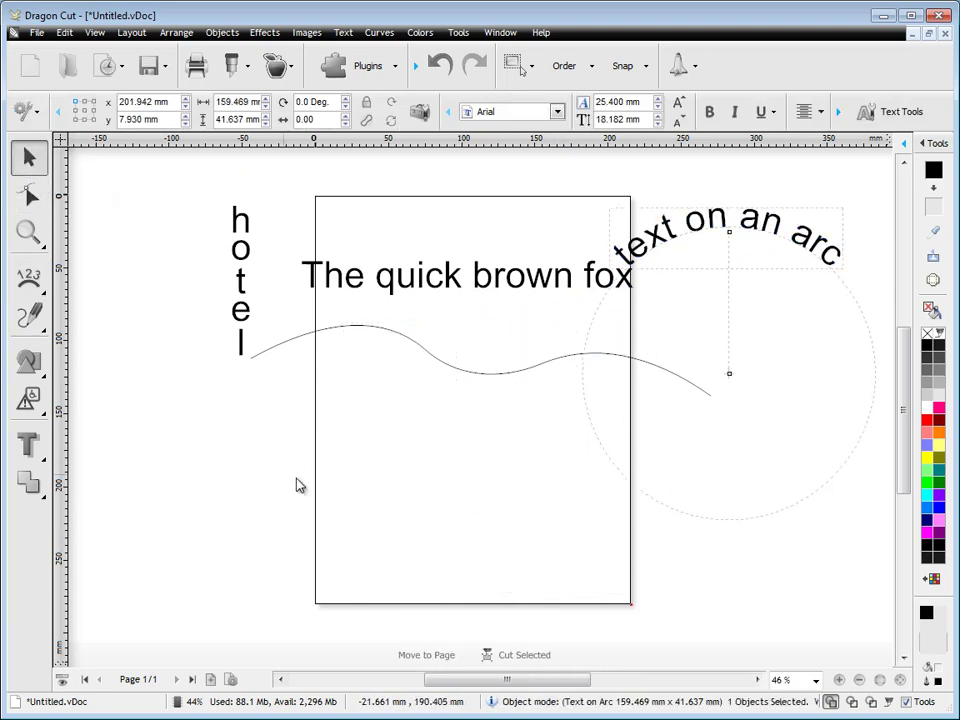
# Step: Draw a rectangle, round its corners, make it hollow with a thick border, and shift it left
pyautogui.click(29, 362)
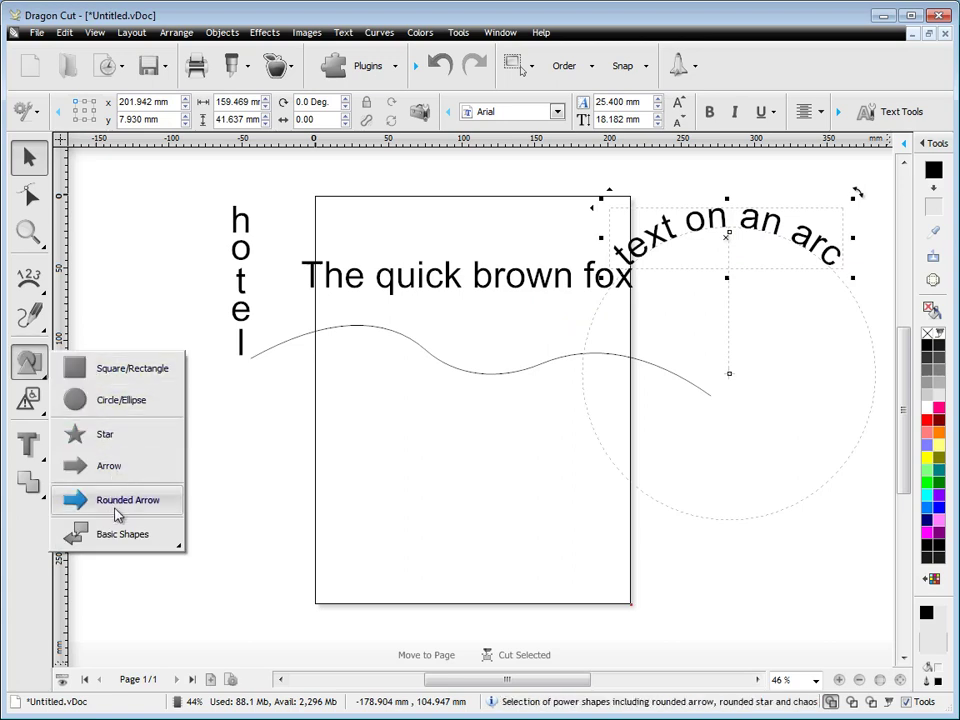
pyautogui.click(135, 376)
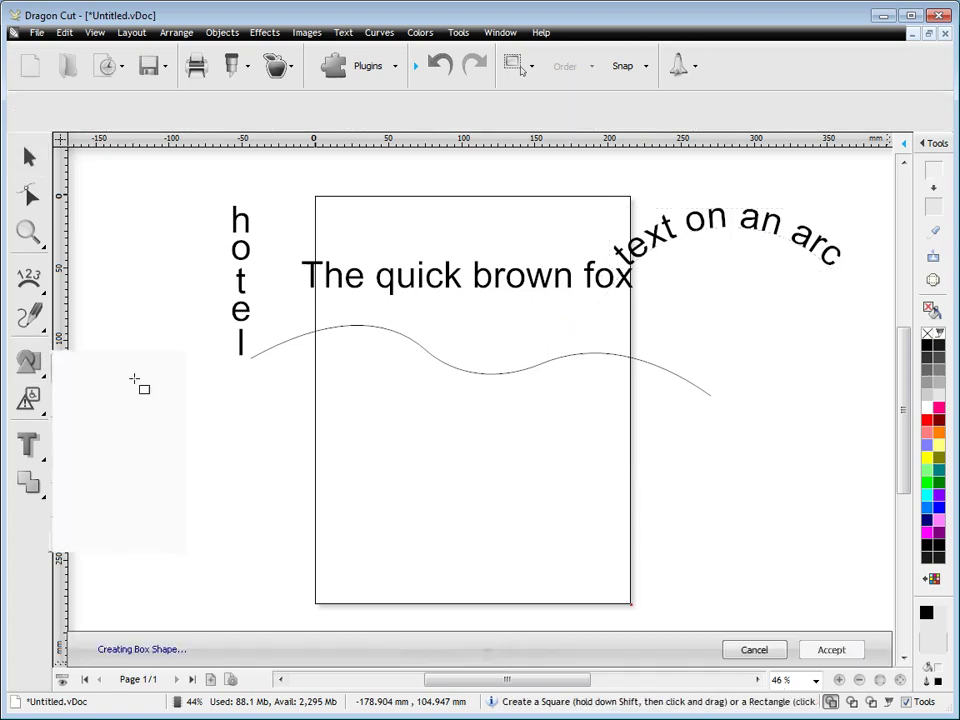
pyautogui.moveTo(370, 392); pyautogui.dragTo(561, 537)
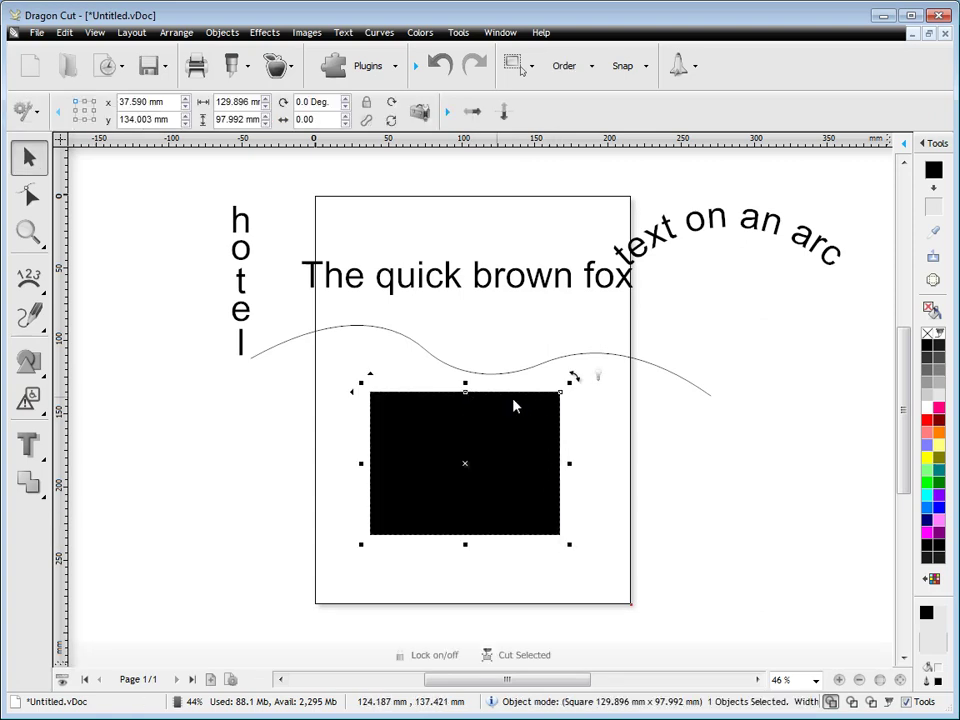
pyautogui.moveTo(560, 396); pyautogui.dragTo(563, 426)
pyautogui.moveTo(466, 393); pyautogui.dragTo(470, 407)
pyautogui.moveTo(470, 464); pyautogui.dragTo(432, 451)
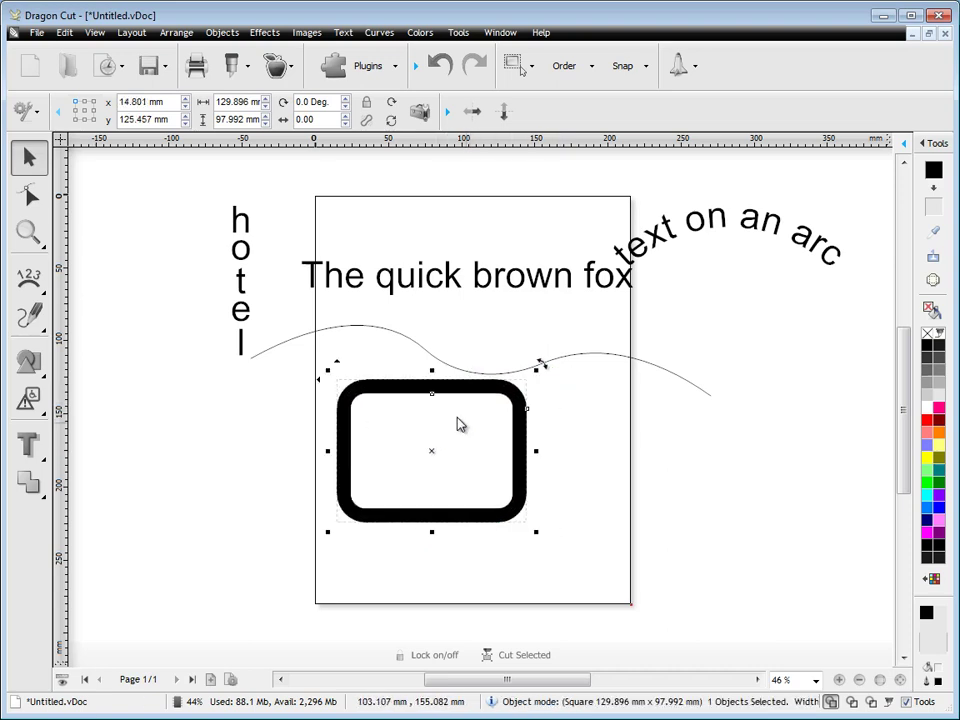
# Step: Draw a right-pointing black arrow beside the rectangle, thin its shaft, and nudge it left
pyautogui.click(28, 362)
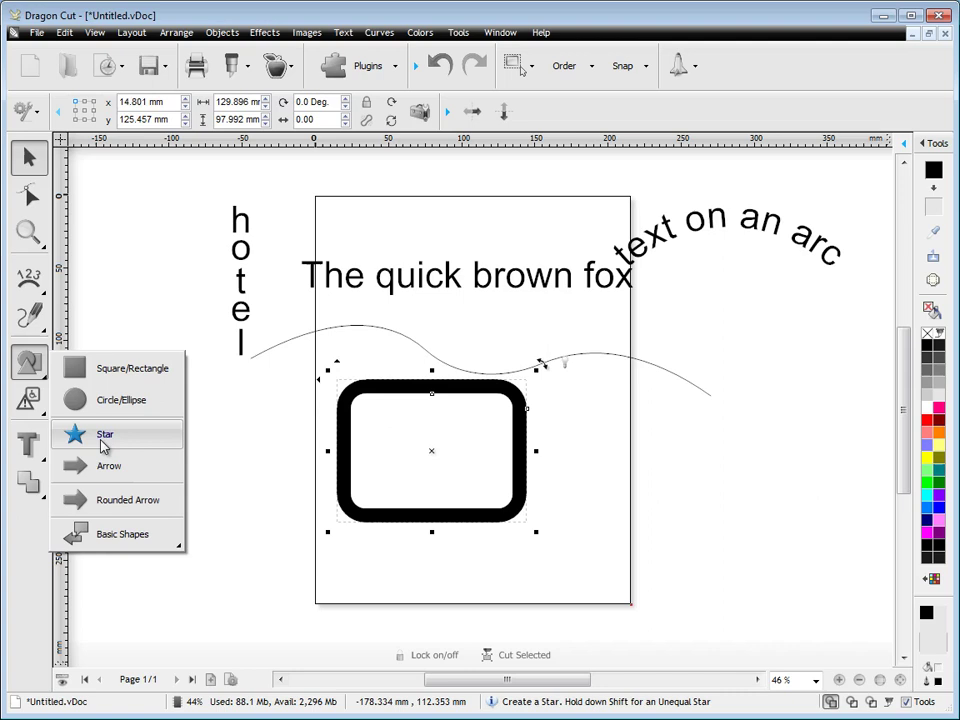
pyautogui.click(106, 466)
pyautogui.moveTo(583, 425); pyautogui.dragTo(825, 473)
pyautogui.moveTo(584, 506); pyautogui.dragTo(585, 472)
pyautogui.moveTo(707, 465); pyautogui.dragTo(676, 459)
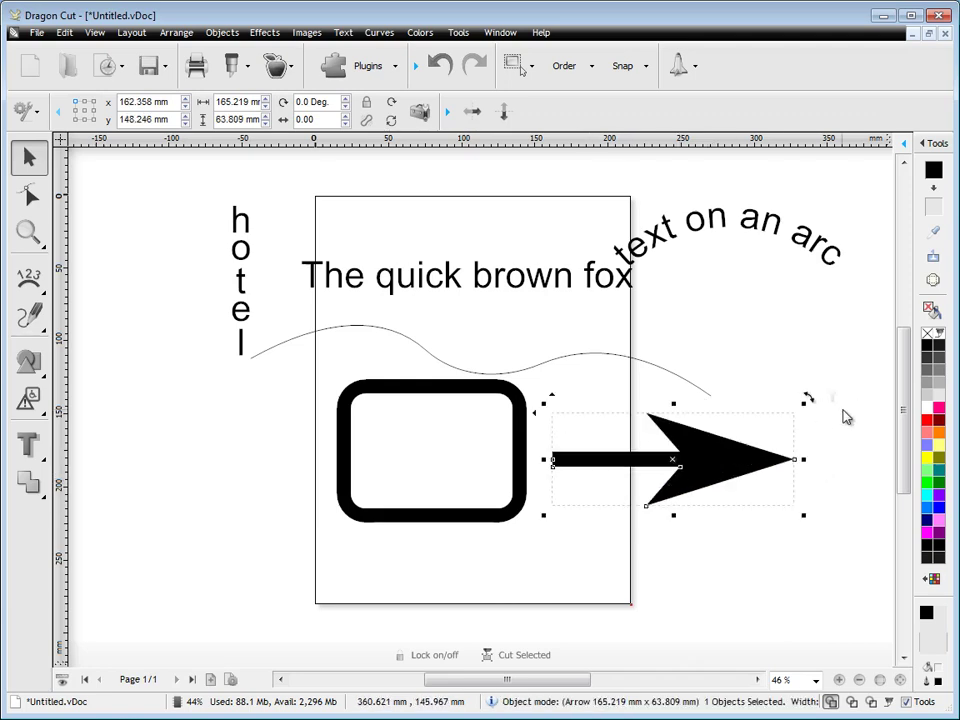
# Step: Insert the umbrella from the Signs general clipart category left of the page, about 111.5 mm square
pyautogui.click(29, 398)
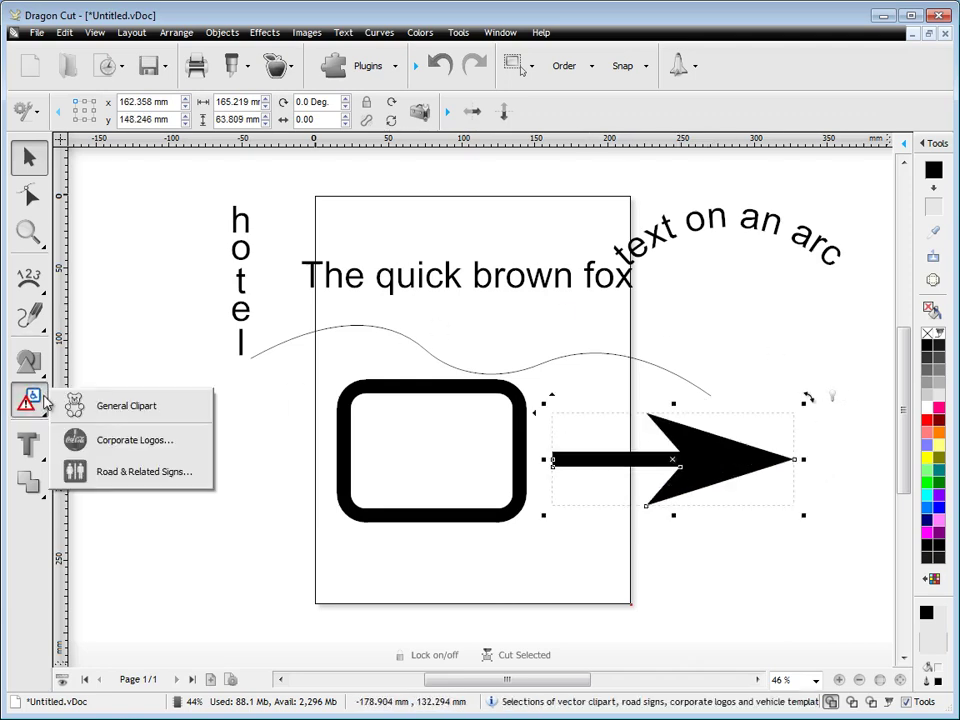
pyautogui.click(92, 401)
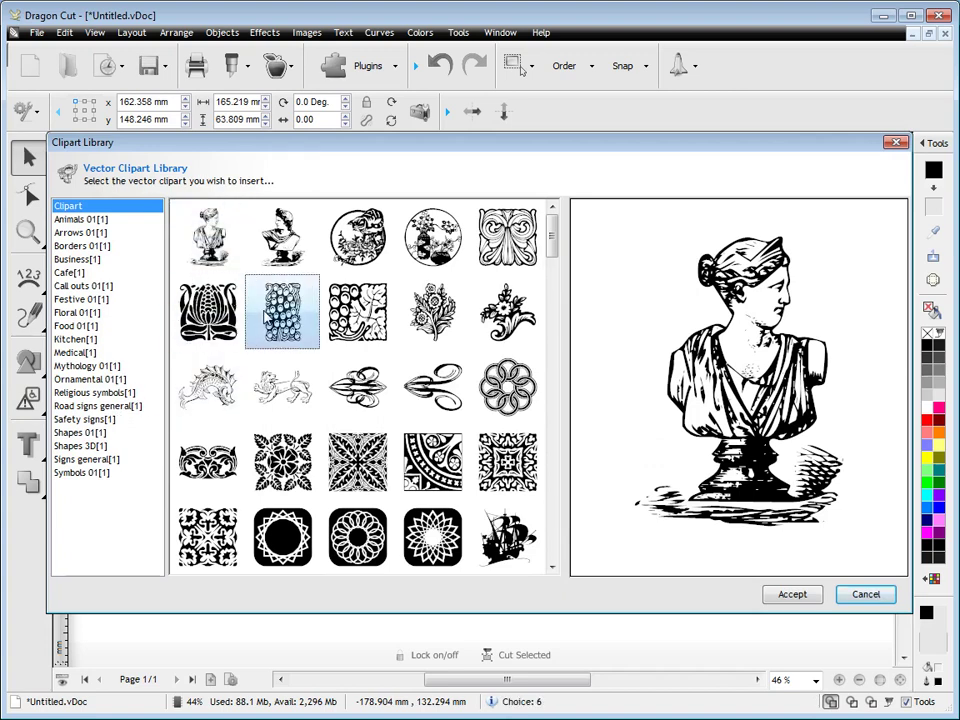
pyautogui.click(283, 311)
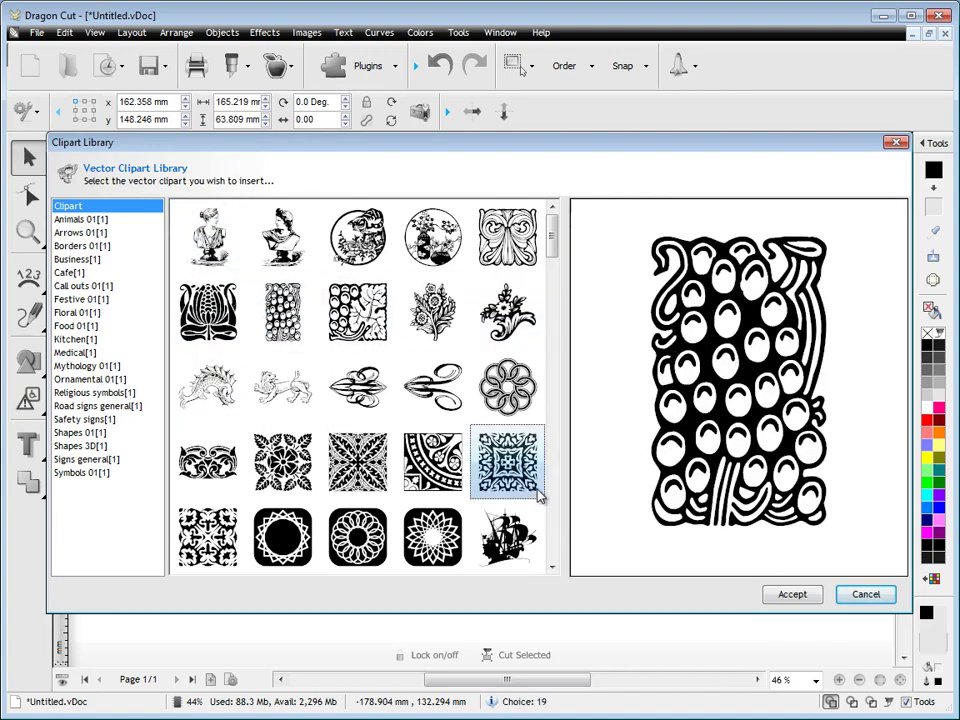
pyautogui.click(69, 272)
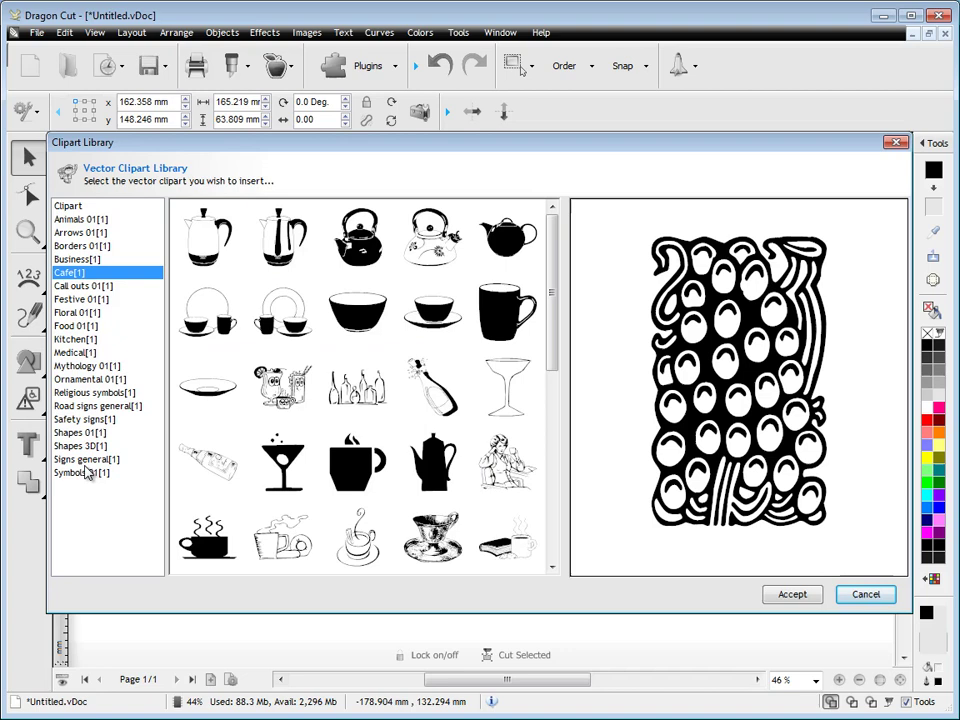
pyautogui.click(85, 460)
pyautogui.click(355, 385)
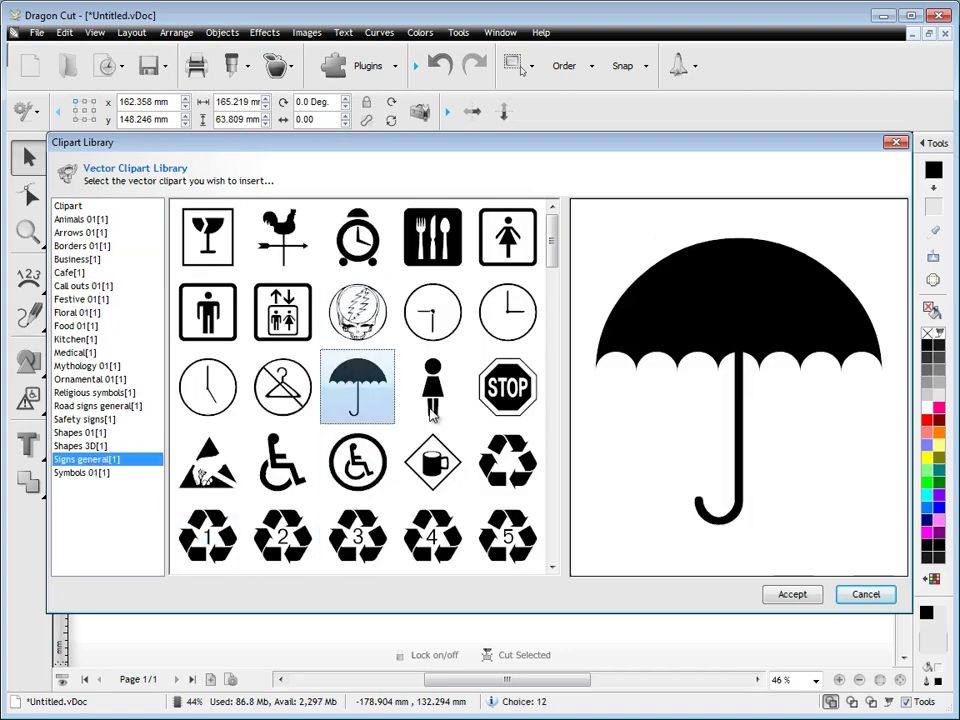
pyautogui.click(780, 596)
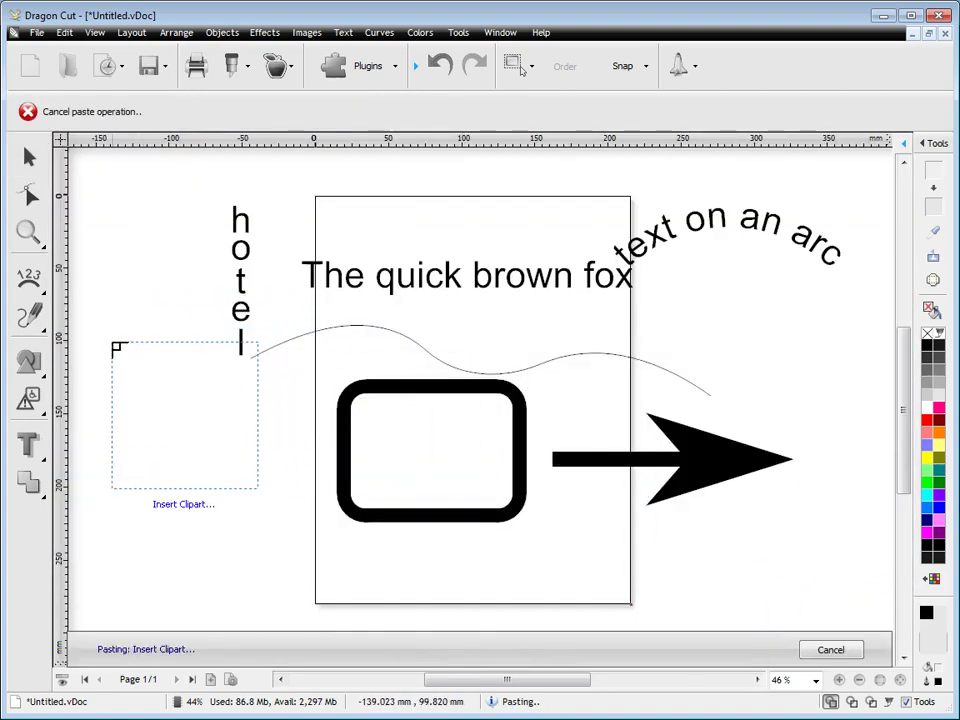
pyautogui.moveTo(112, 343); pyautogui.dragTo(268, 512)
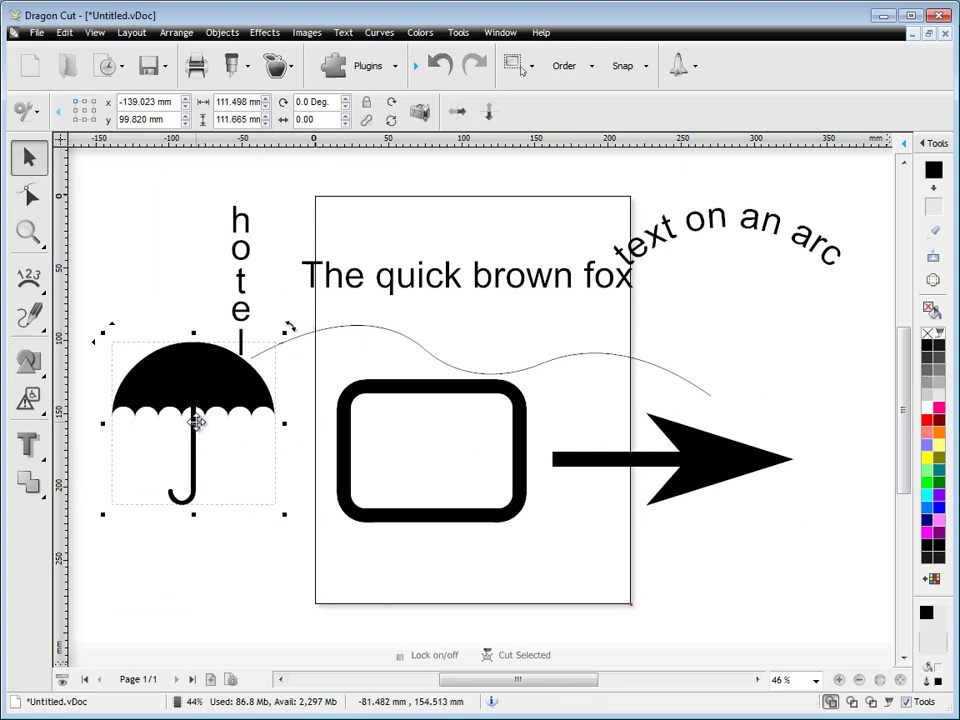
pyautogui.moveTo(197, 422); pyautogui.dragTo(202, 476)
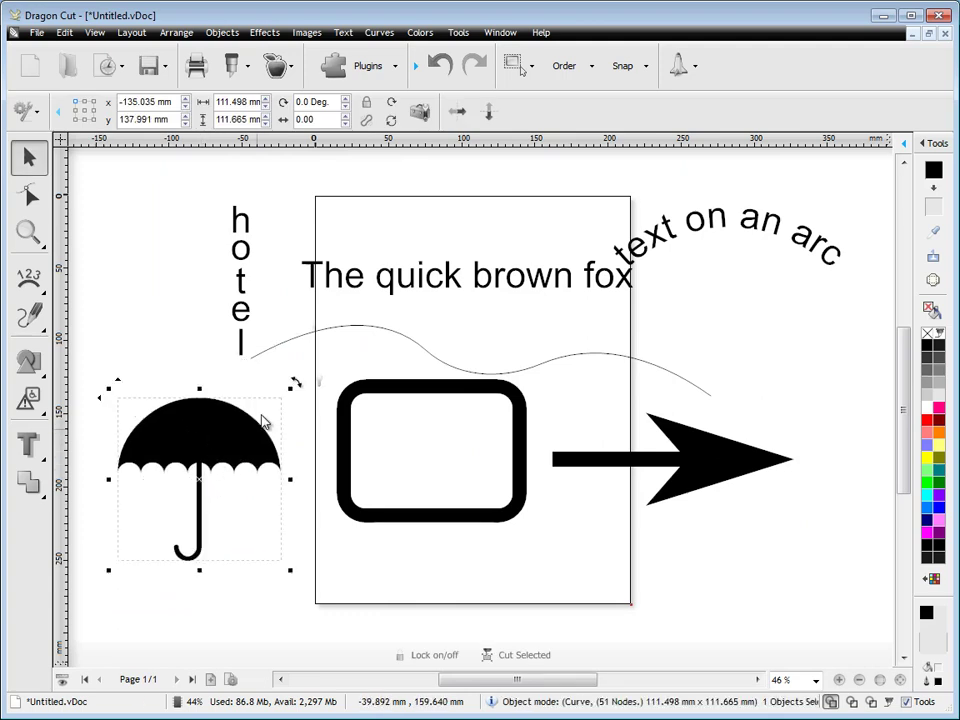
pyautogui.click(28, 398)
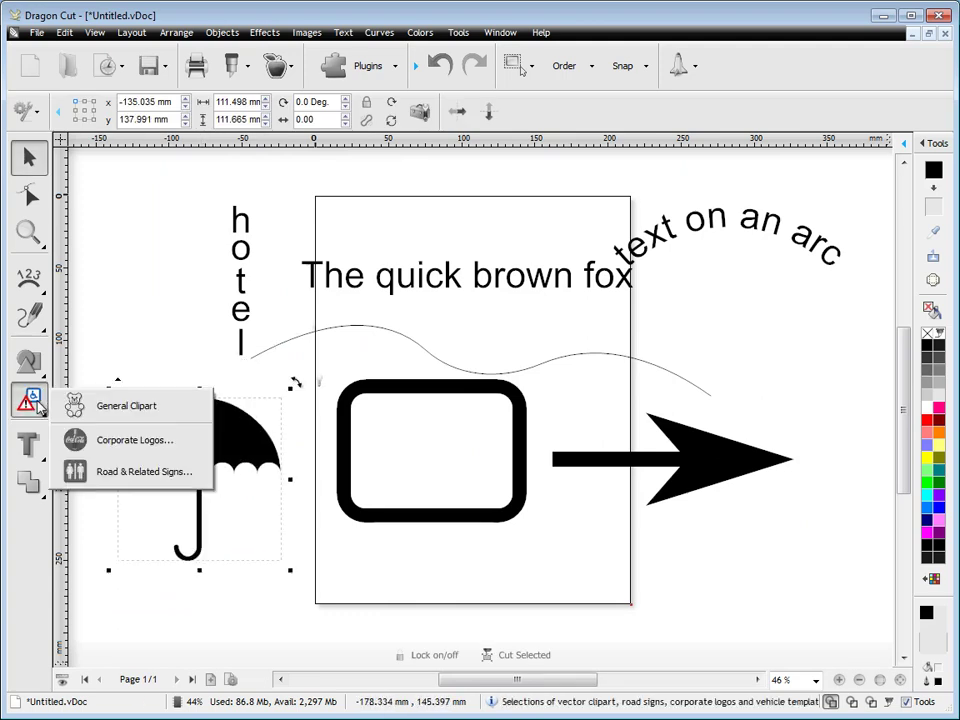
# Step: Insert the Chicago Cubs 1 logo from the corporate Cg-Ch folder over the page
pyautogui.click(133, 443)
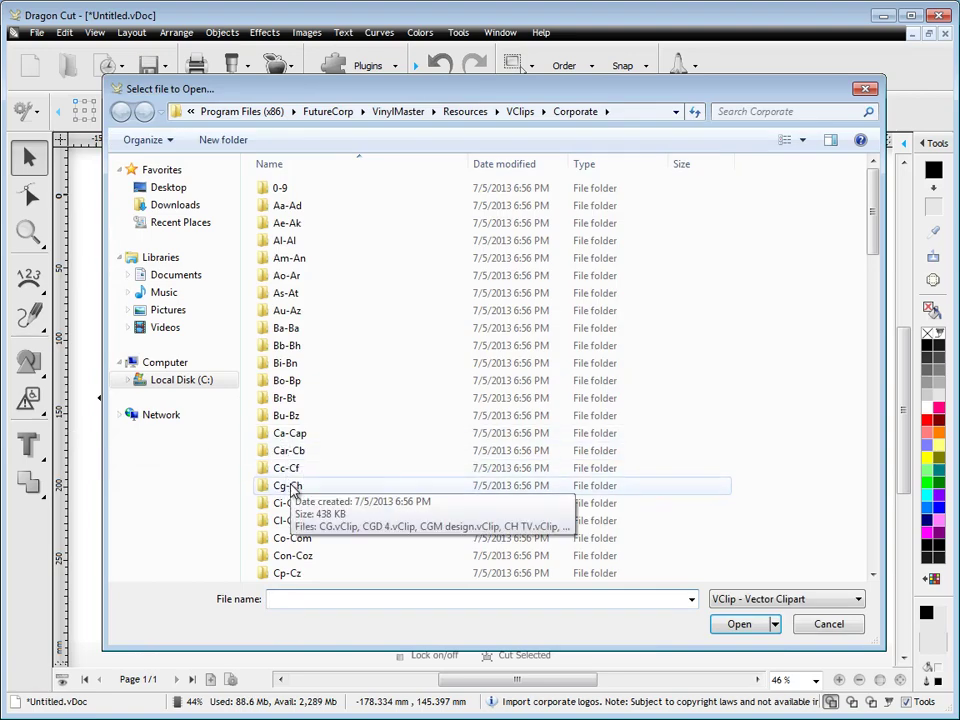
pyautogui.doubleClick(289, 486)
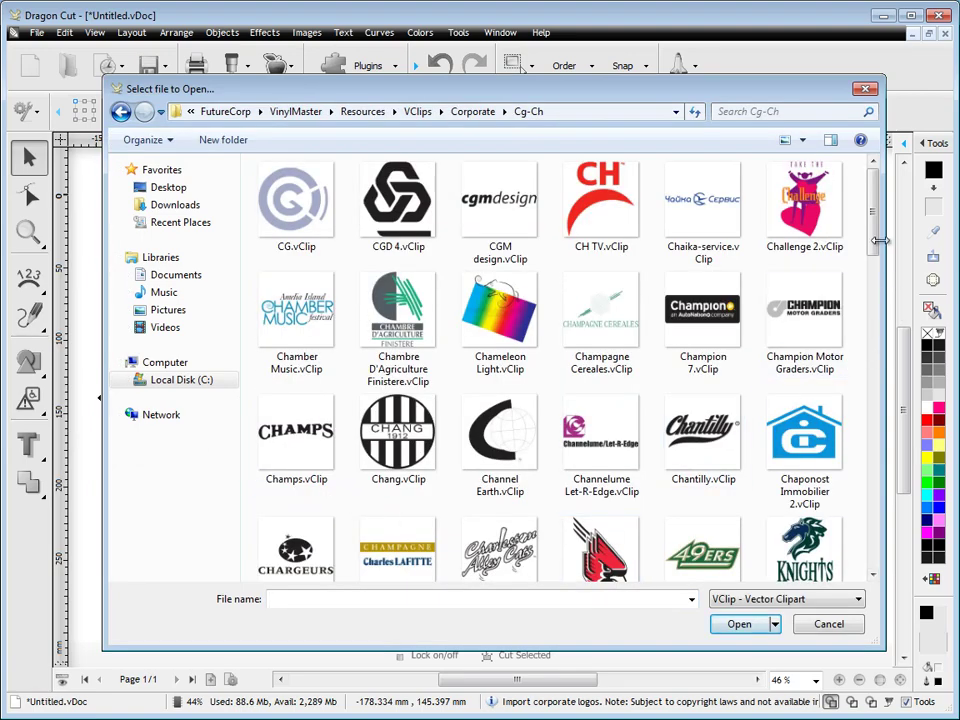
pyautogui.scroll(-10, 870, 260)
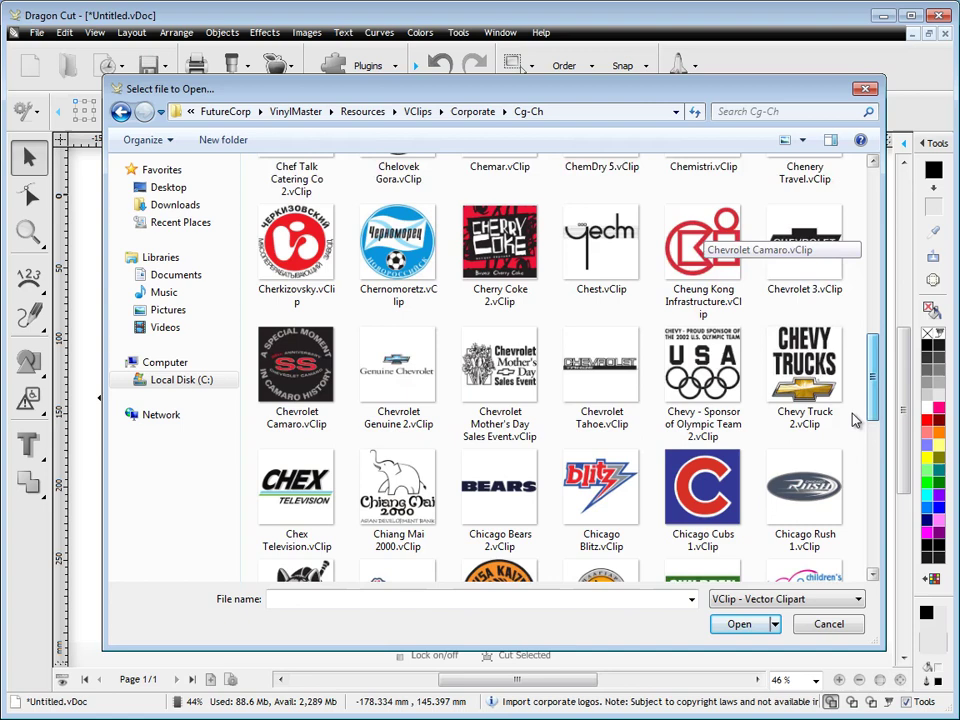
pyautogui.scroll(-2, 850, 430)
pyautogui.doubleClick(705, 355)
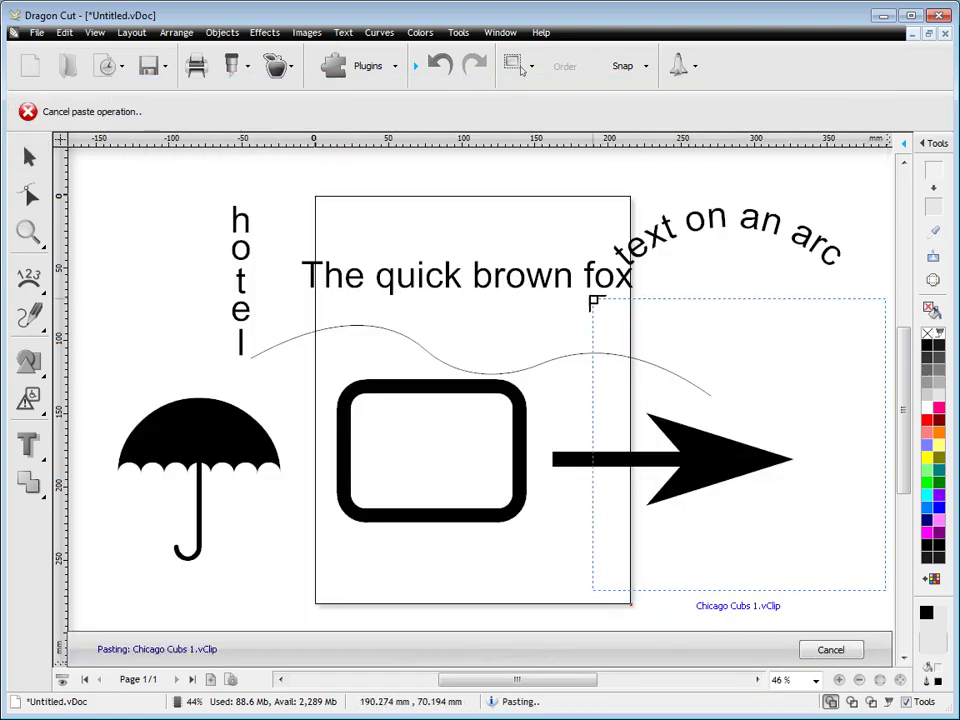
pyautogui.click(455, 226)
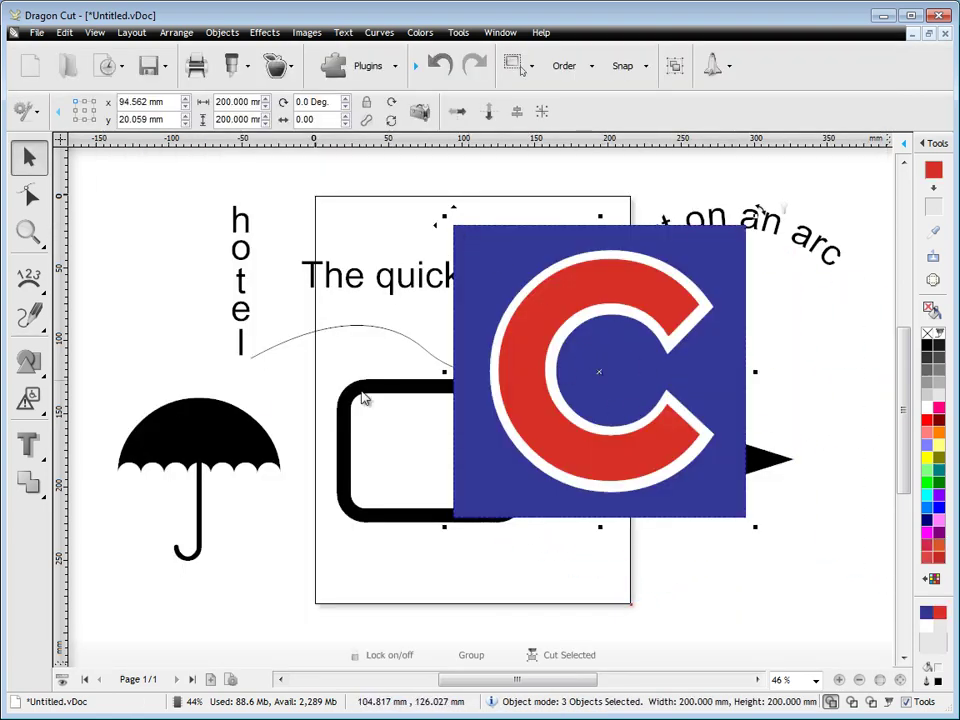
# Step: Place the Road Signs Metric 75 sign at the upper left, then clear the selection
pyautogui.click(28, 400)
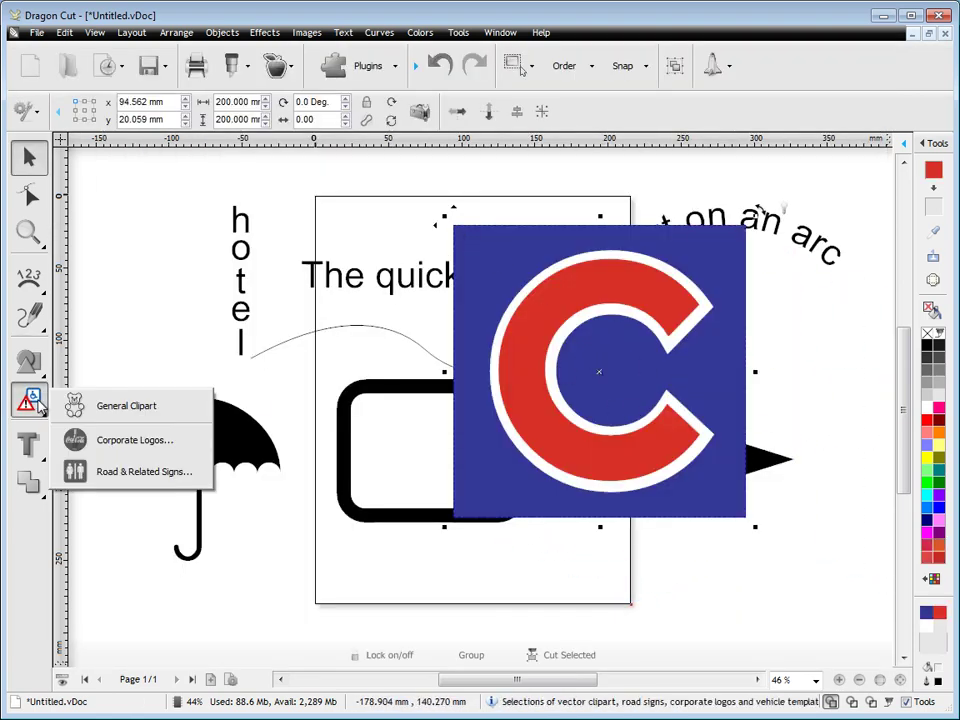
pyautogui.click(135, 478)
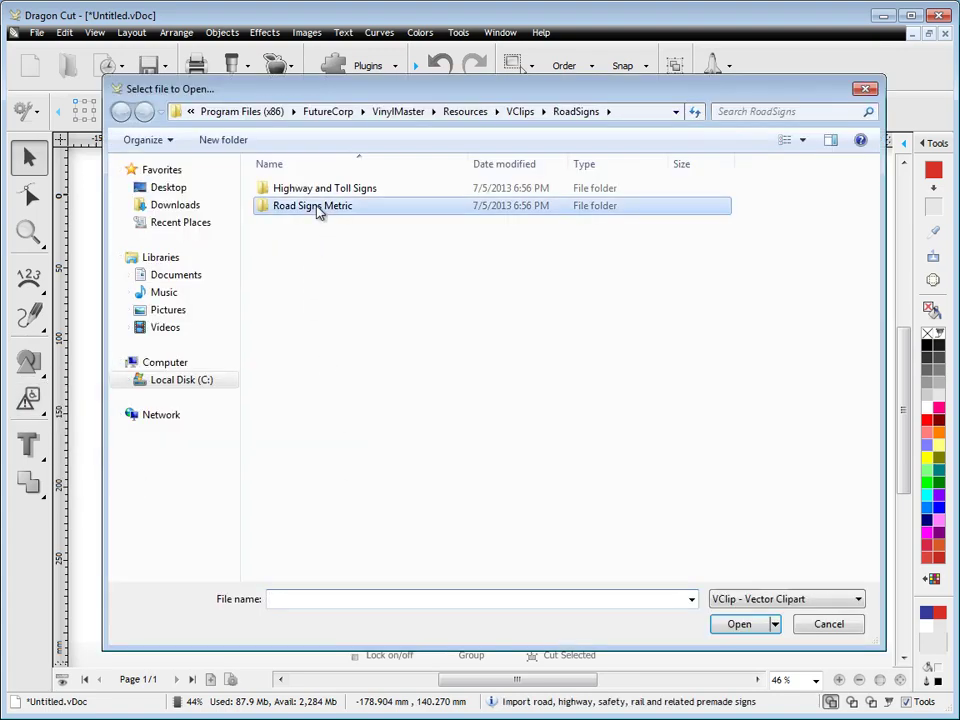
pyautogui.doubleClick(316, 208)
pyautogui.moveTo(869, 205); pyautogui.dragTo(879, 394)
pyautogui.doubleClick(501, 450)
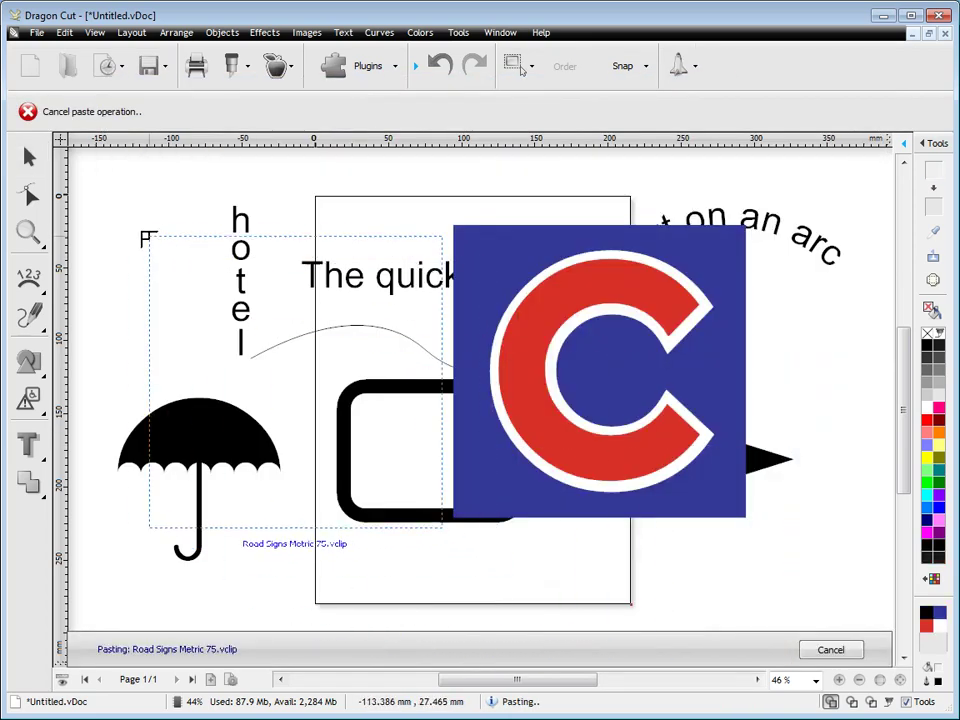
pyautogui.click(128, 224)
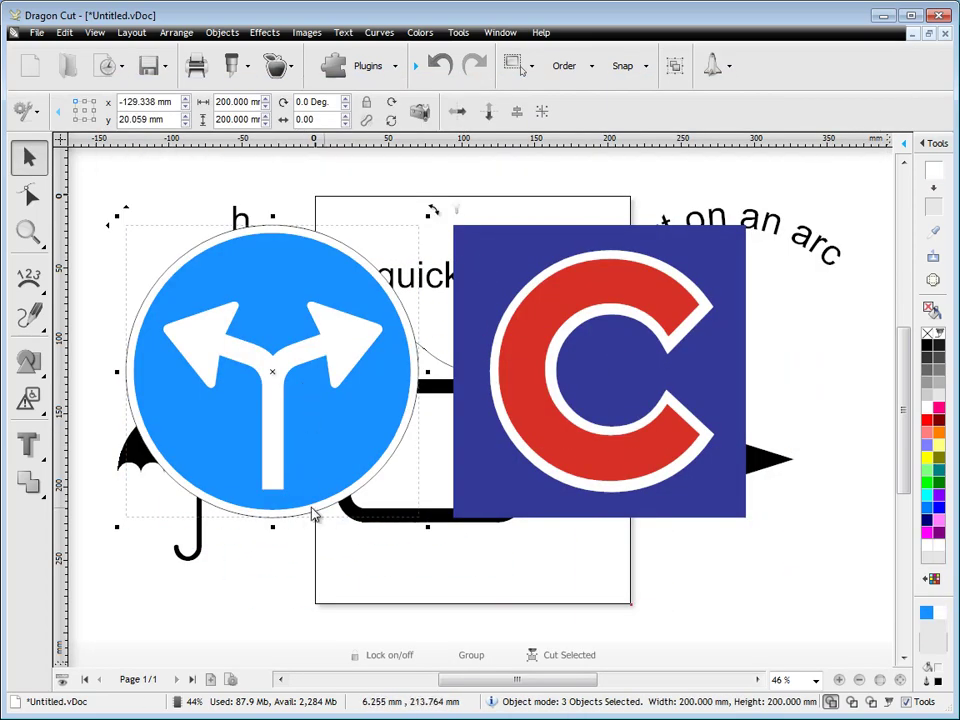
pyautogui.click(503, 598)
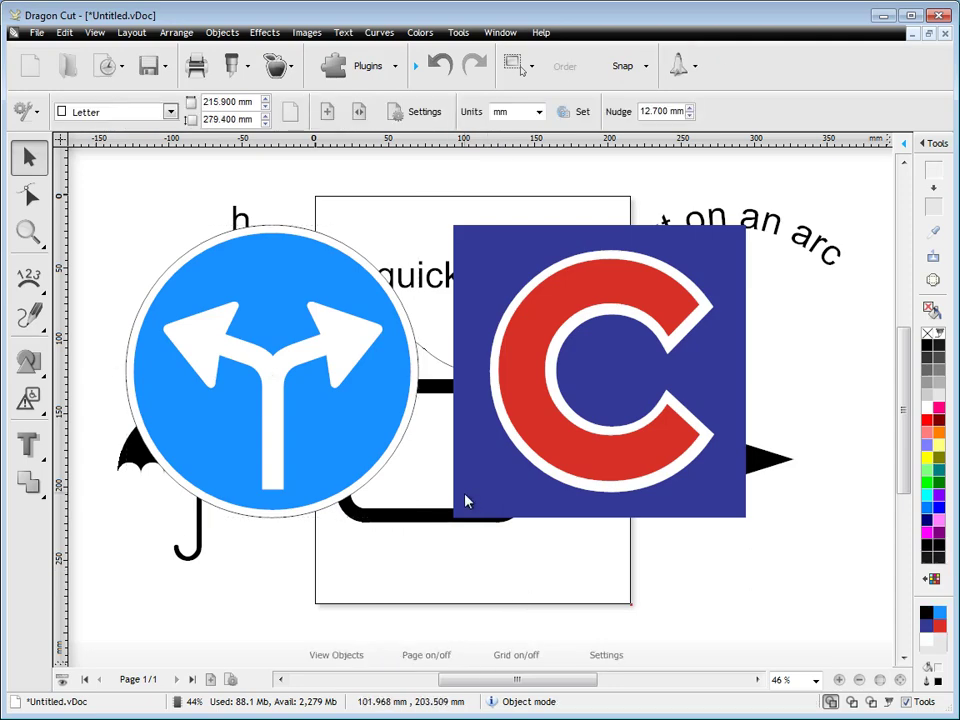
# Step: Delete everything on the page and add the artistic text 'Effects' near the top
pyautogui.hotkey('ctrl', 'a')
pyautogui.press('Delete')
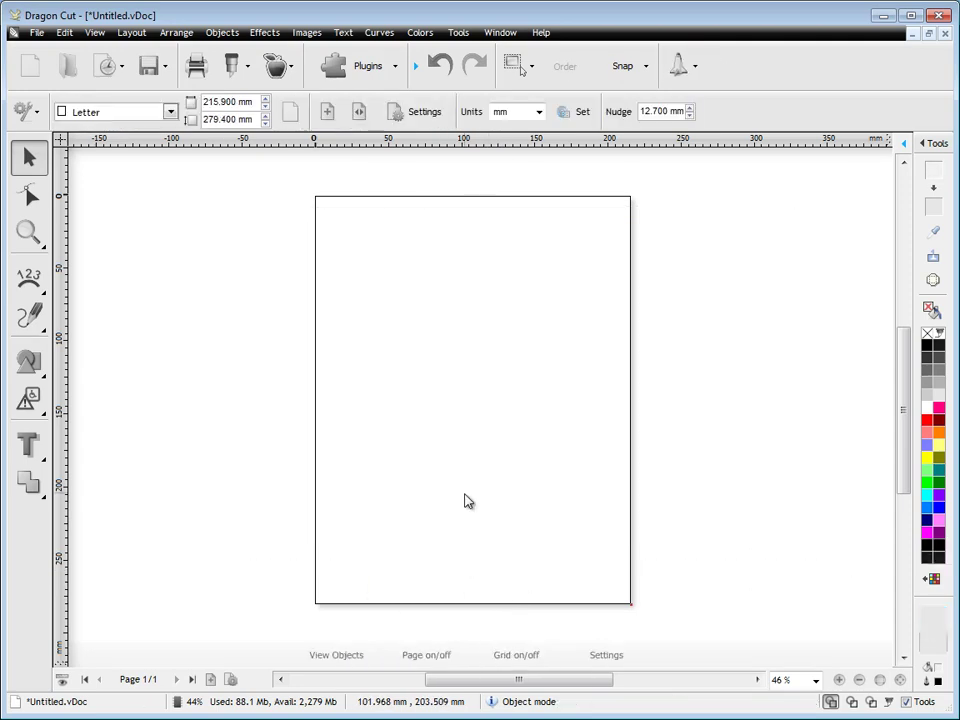
pyautogui.click(29, 288)
pyautogui.click(100, 283)
pyautogui.click(386, 281)
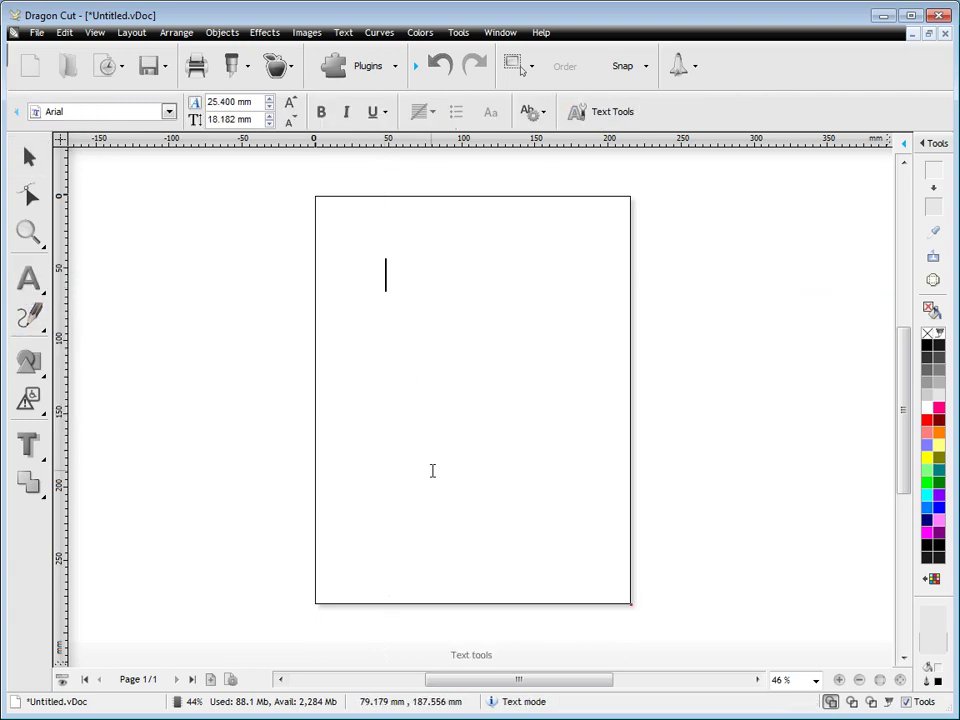
pyautogui.write('Effects')
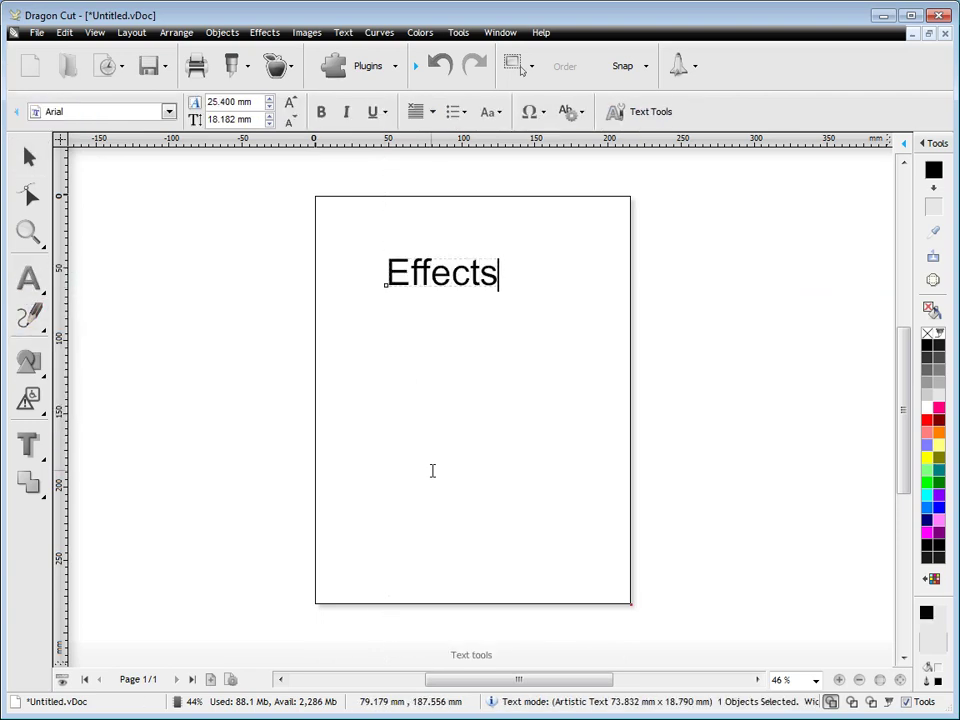
pyautogui.press('Escape')
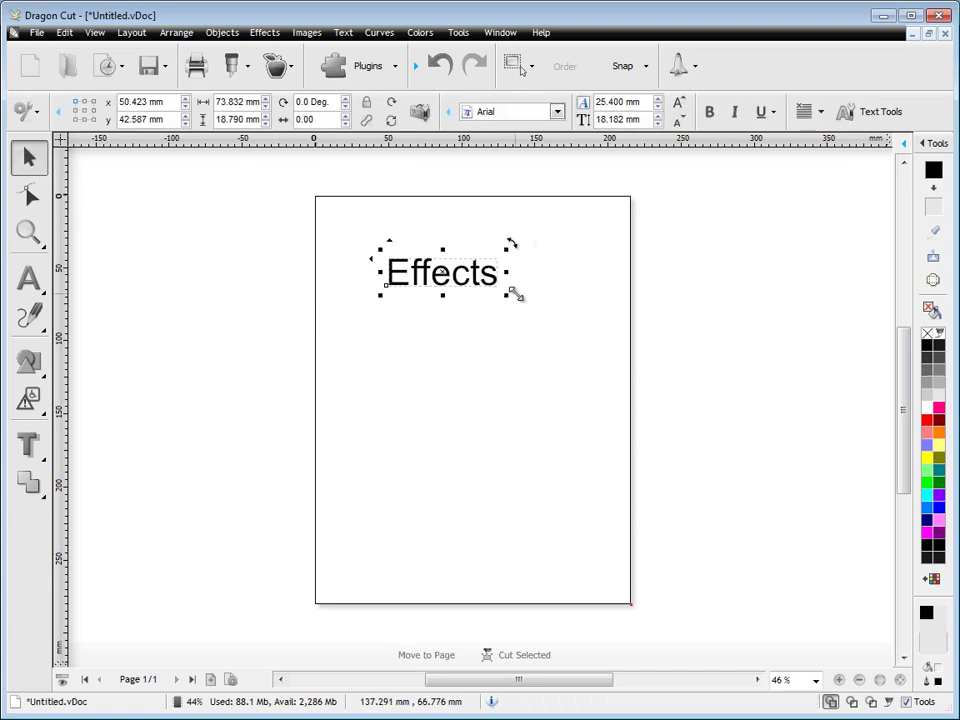
# Step: Enlarge the Effects text, nudge it slightly left and down, and try rotating it
pyautogui.moveTo(508, 294); pyautogui.dragTo(584, 315)
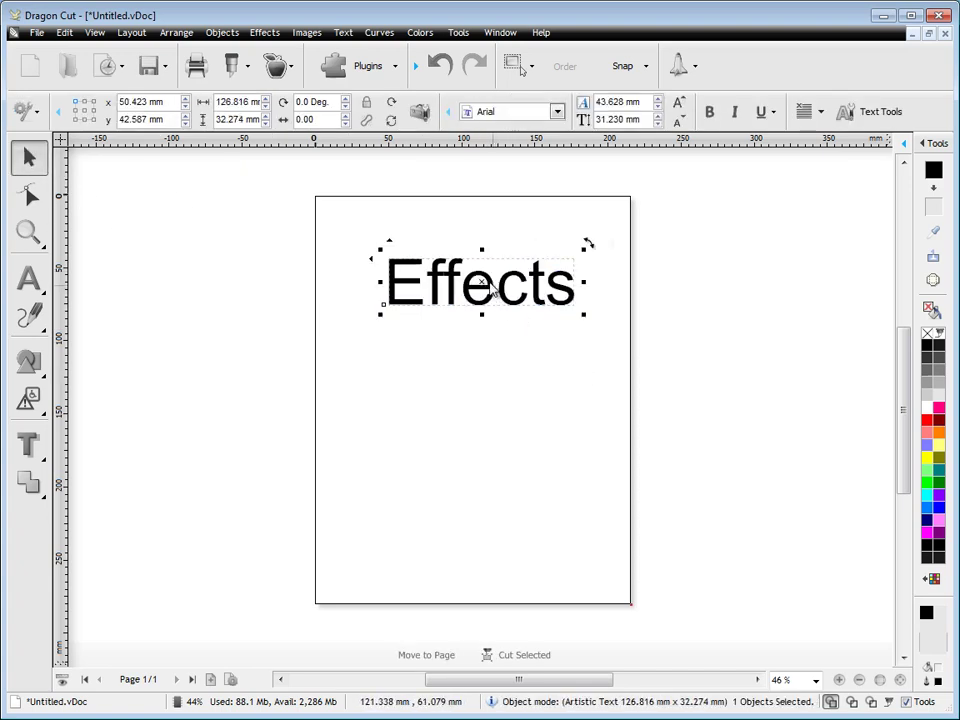
pyautogui.moveTo(490, 288); pyautogui.dragTo(486, 295)
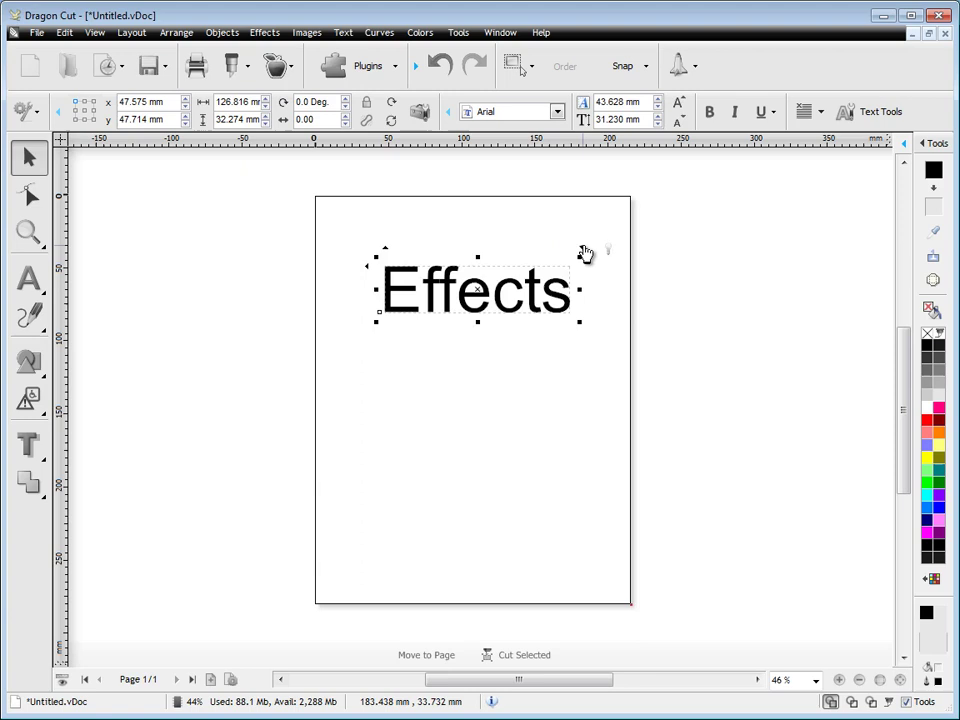
pyautogui.moveTo(583, 252); pyautogui.dragTo(540, 272)
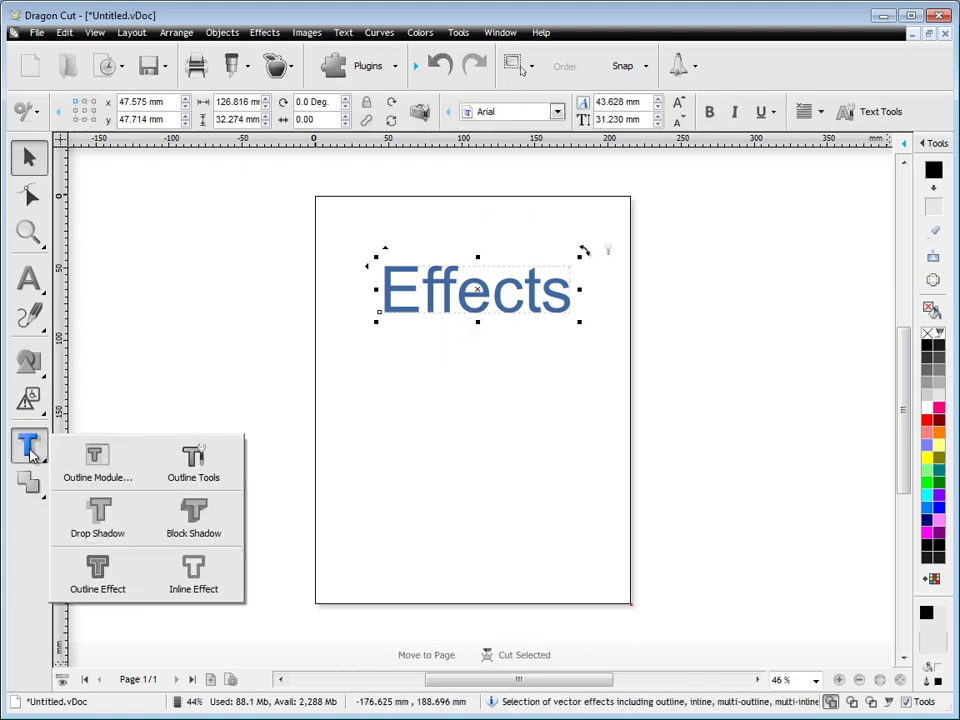
# Step: Apply a red Outline Effect with 13.50% offset and 2.00% inset to the Effects text
pyautogui.click(97, 575)
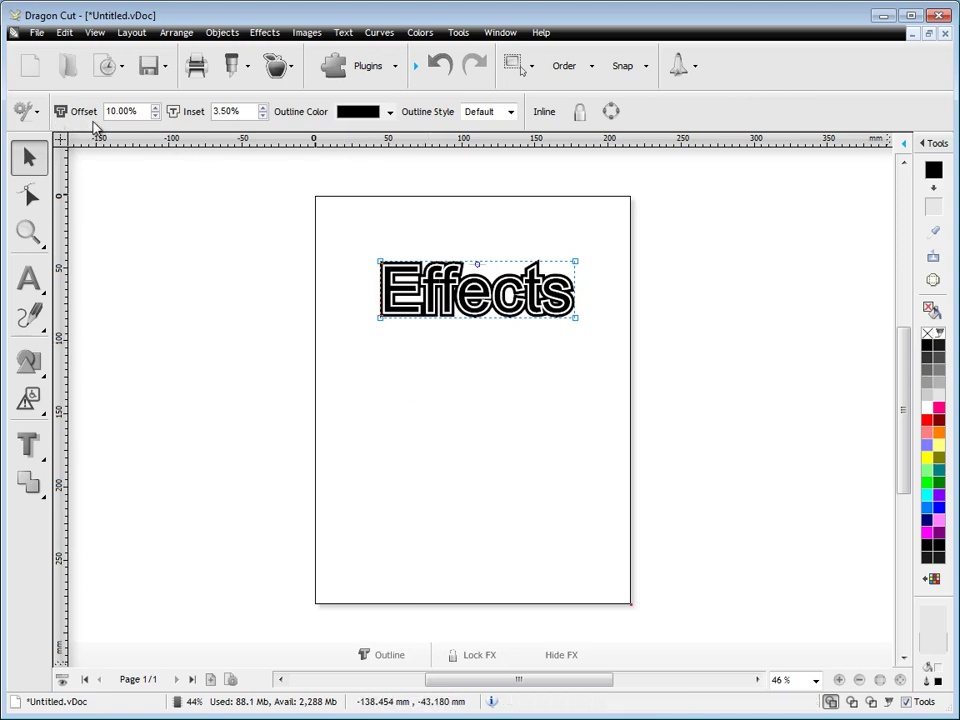
pyautogui.click(155, 108)
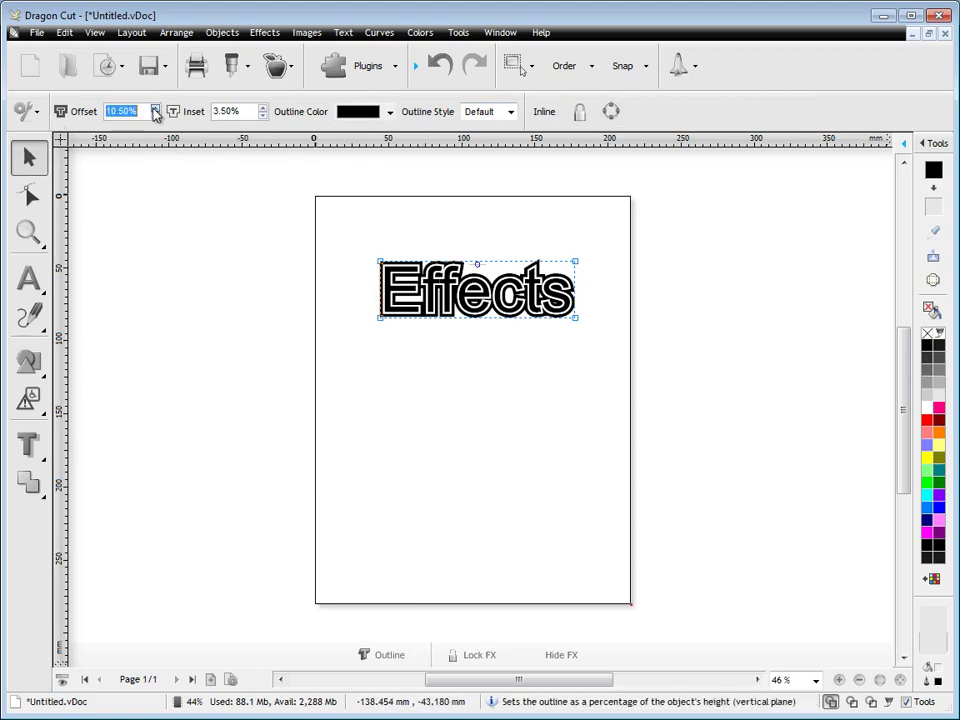
pyautogui.click(155, 108)
pyautogui.click(155, 108)
pyautogui.click(263, 115)
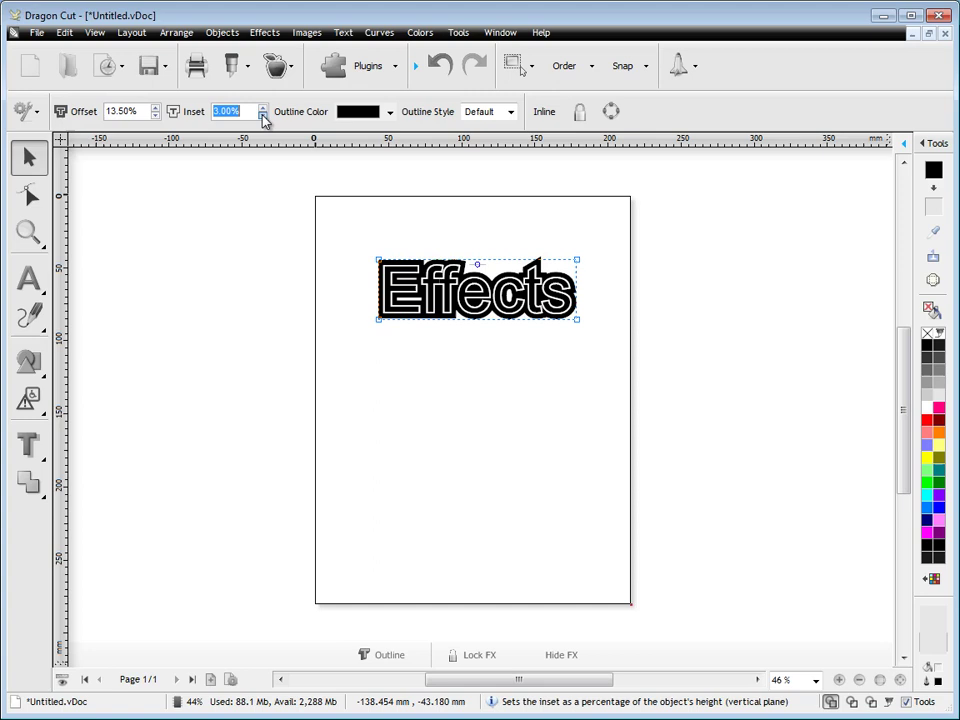
pyautogui.click(263, 115)
pyautogui.click(390, 112)
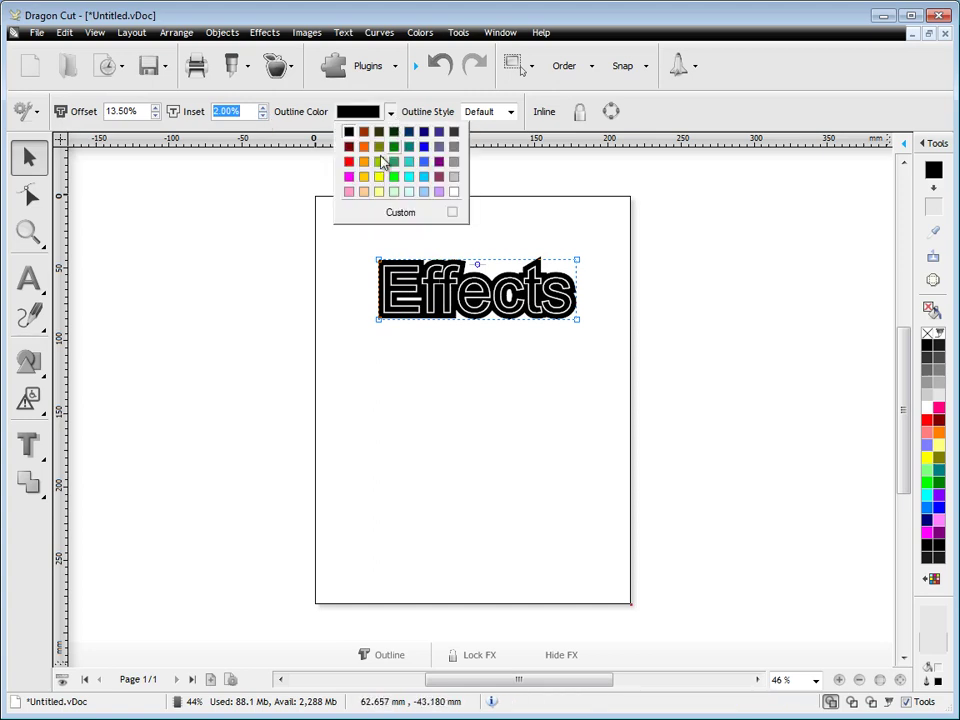
pyautogui.click(349, 162)
# Step: Deselect and reselect the outlined Effects text to bring up the text effects list
pyautogui.click(474, 354)
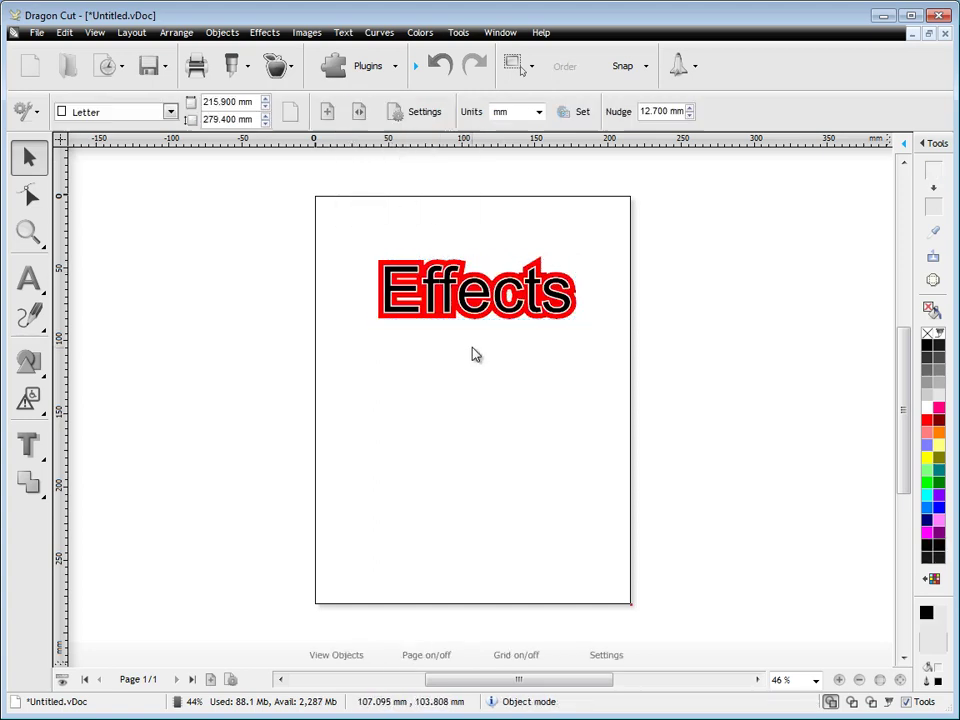
pyautogui.click(471, 313)
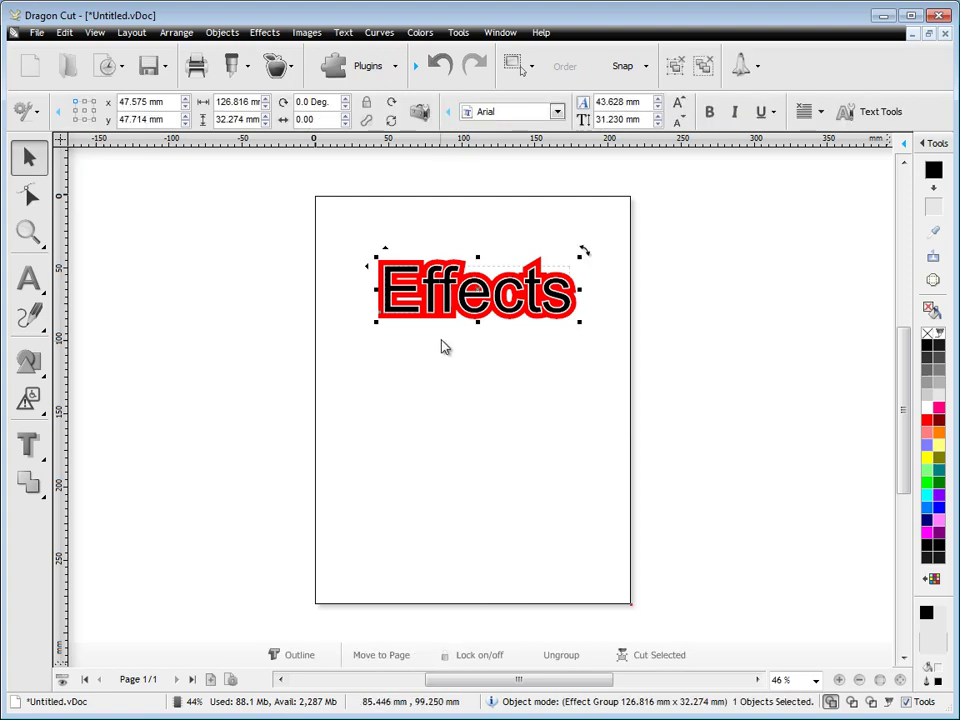
pyautogui.click(35, 437)
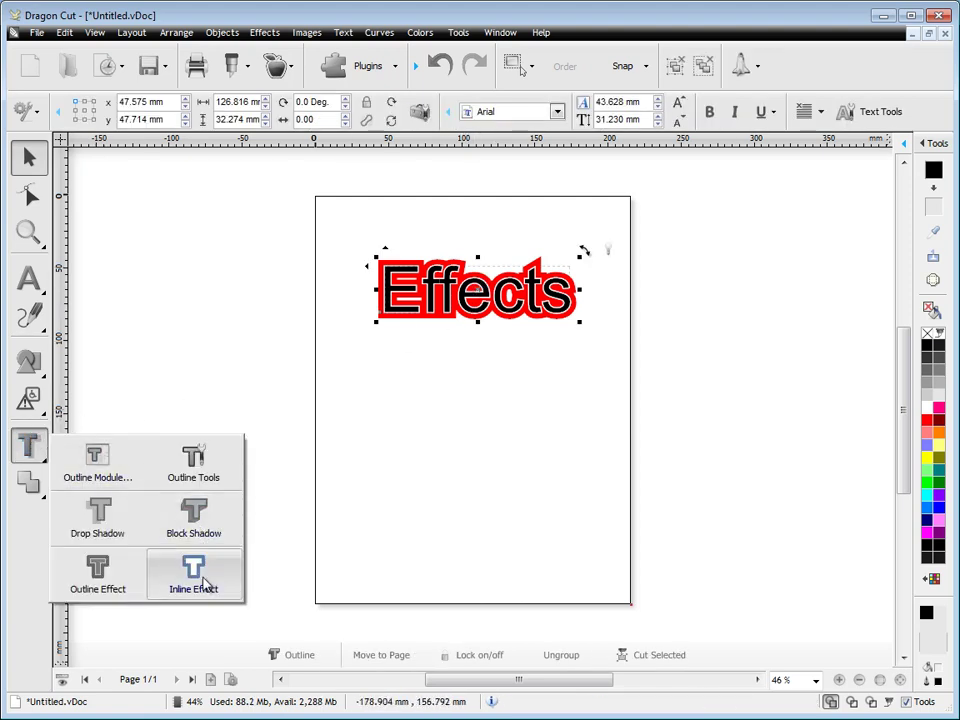
# Step: Peek at the welding options, then switch the docked panel to Object Manager & Properties
pyautogui.click(28, 483)
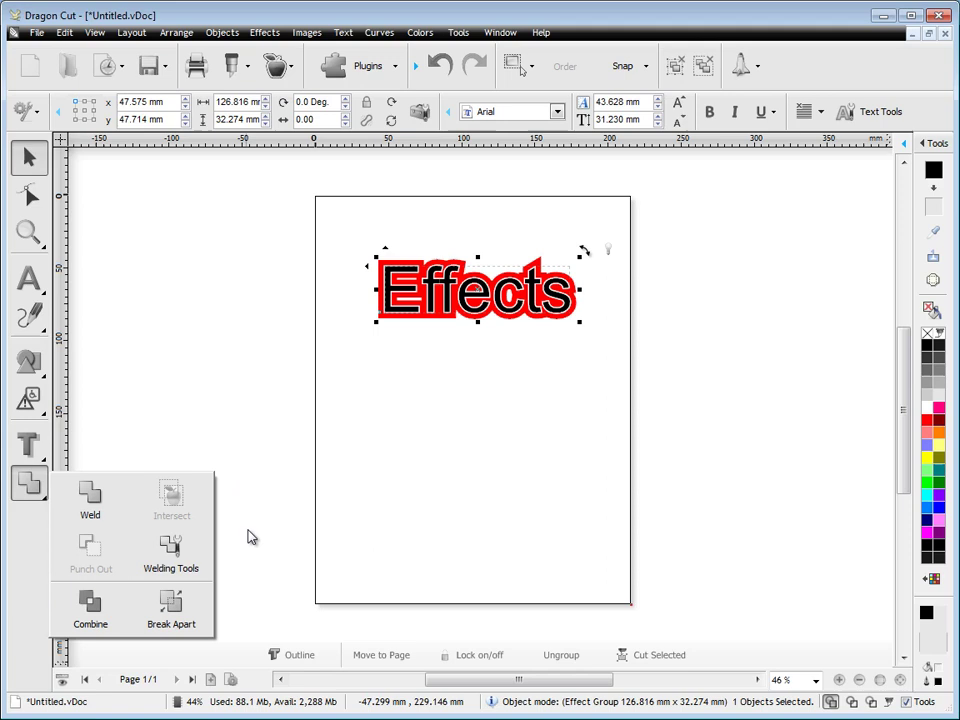
pyautogui.click(426, 488)
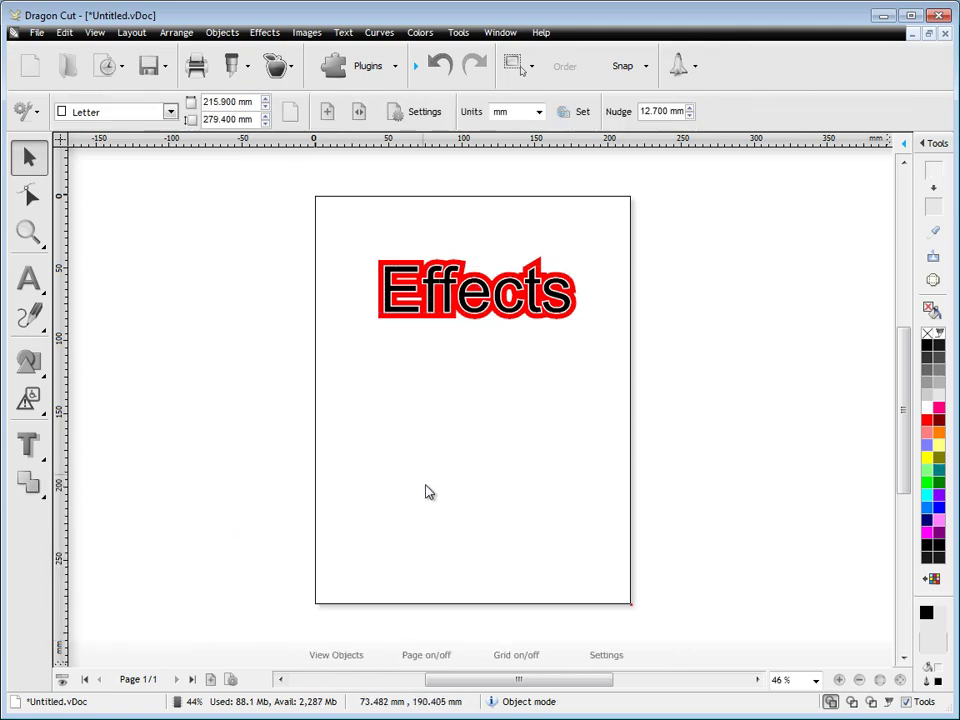
pyautogui.click(937, 143)
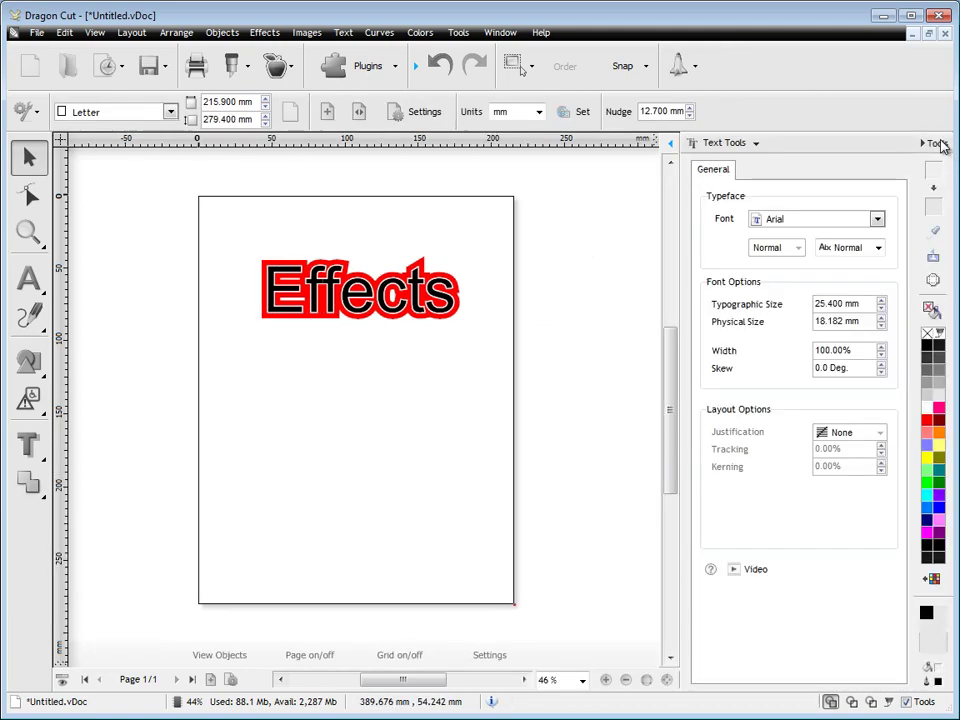
pyautogui.click(692, 143)
pyautogui.click(745, 161)
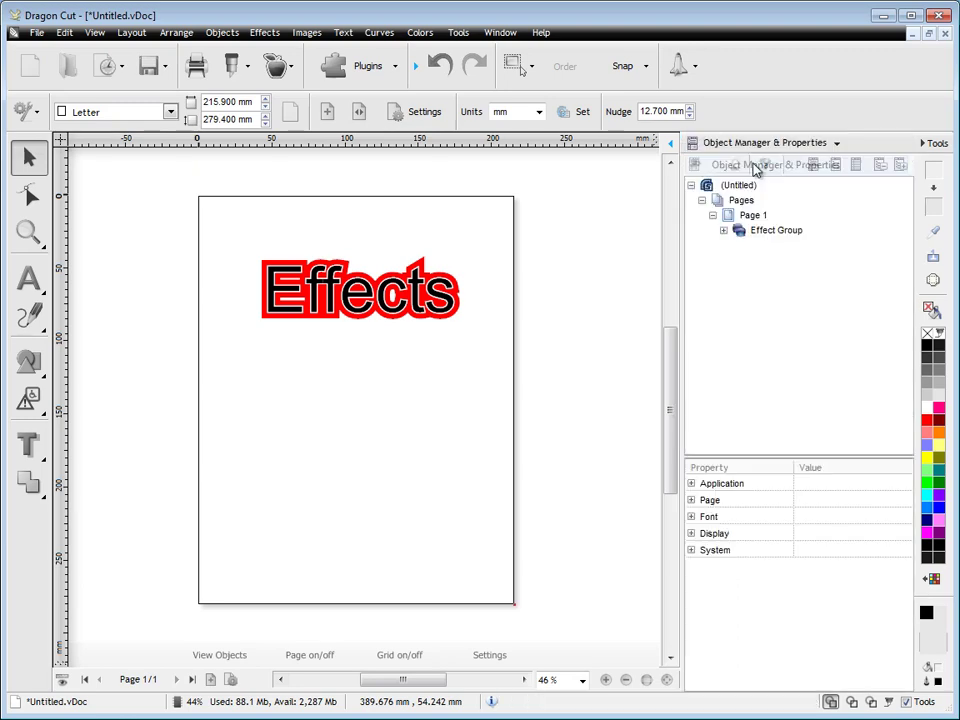
# Step: Open Sample Sign 15.vDoc from recent documents and select objects down to the TORONTO • CANADA arc text
pyautogui.click(110, 72)
pyautogui.click(82, 180)
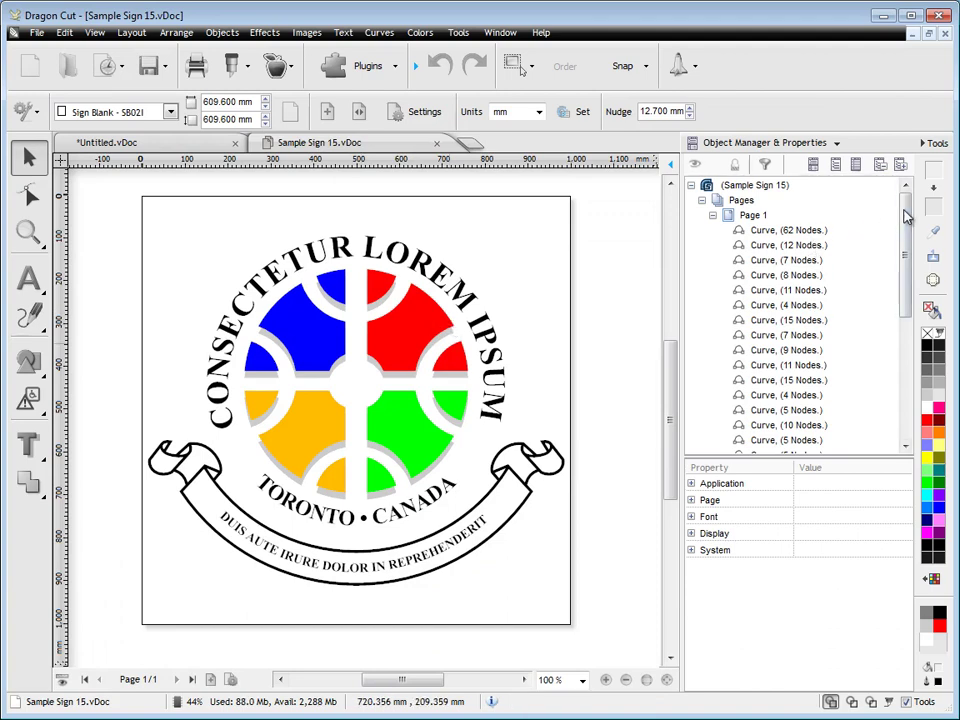
pyautogui.moveTo(904, 214); pyautogui.dragTo(904, 268)
pyautogui.click(785, 272)
pyautogui.press('Down')
pyautogui.press('Down')
pyautogui.press('Down')
pyautogui.press('Down')
pyautogui.press('Down')
pyautogui.press('Down')
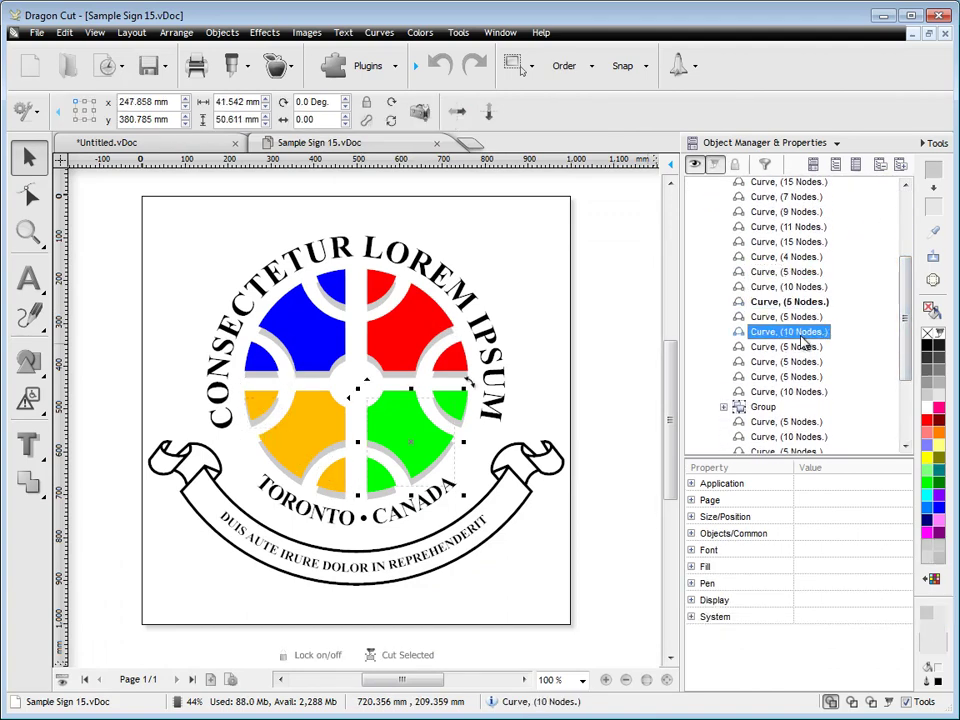
pyautogui.moveTo(907, 355); pyautogui.dragTo(894, 424)
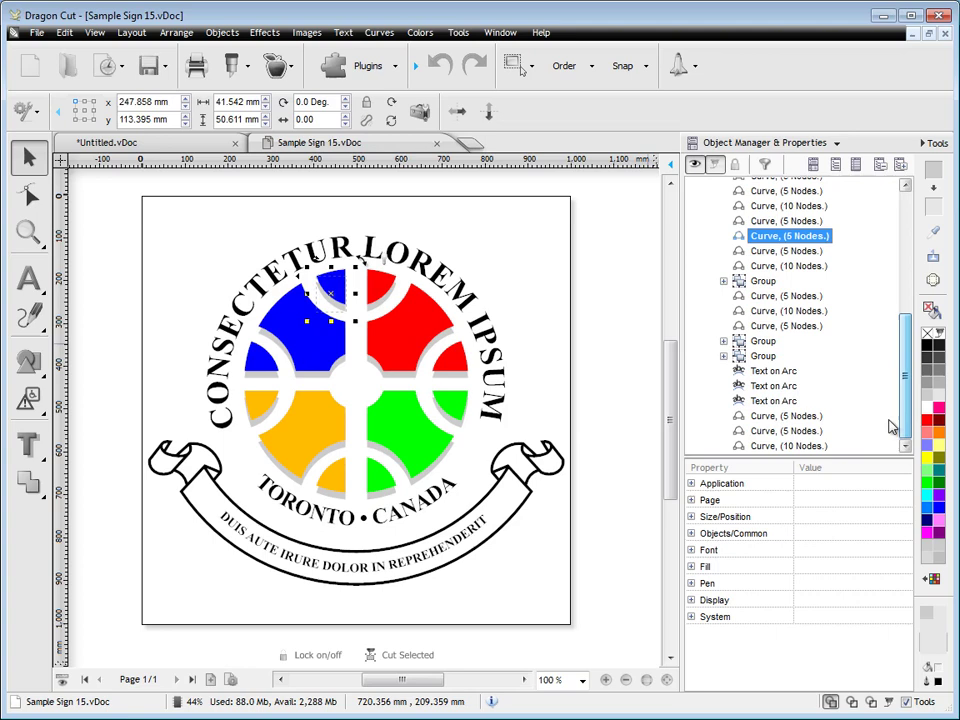
pyautogui.click(765, 400)
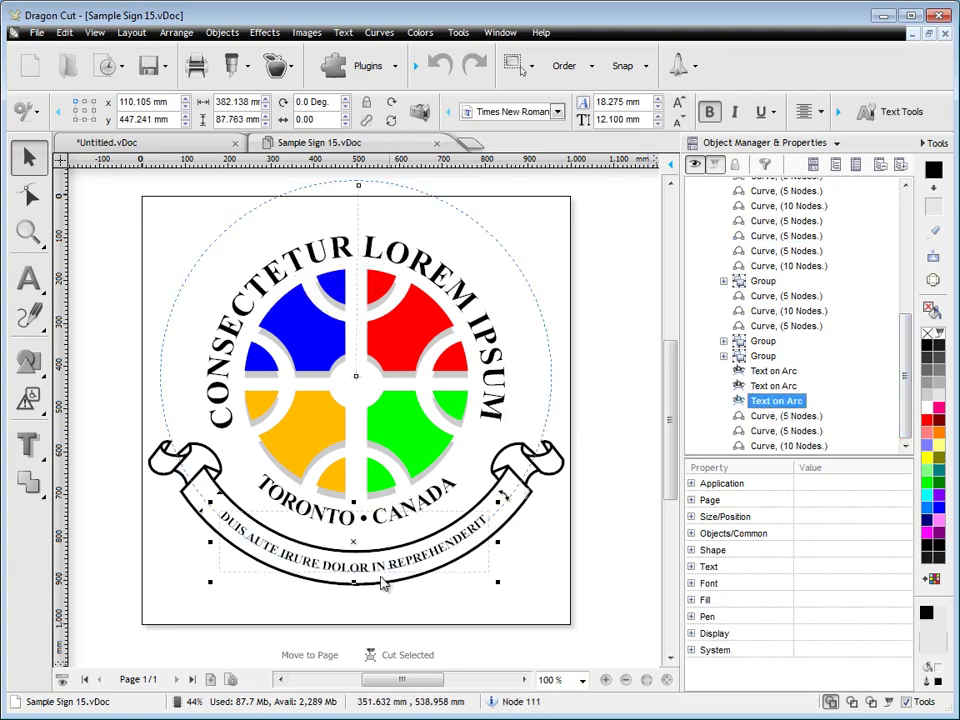
pyautogui.press('Up')
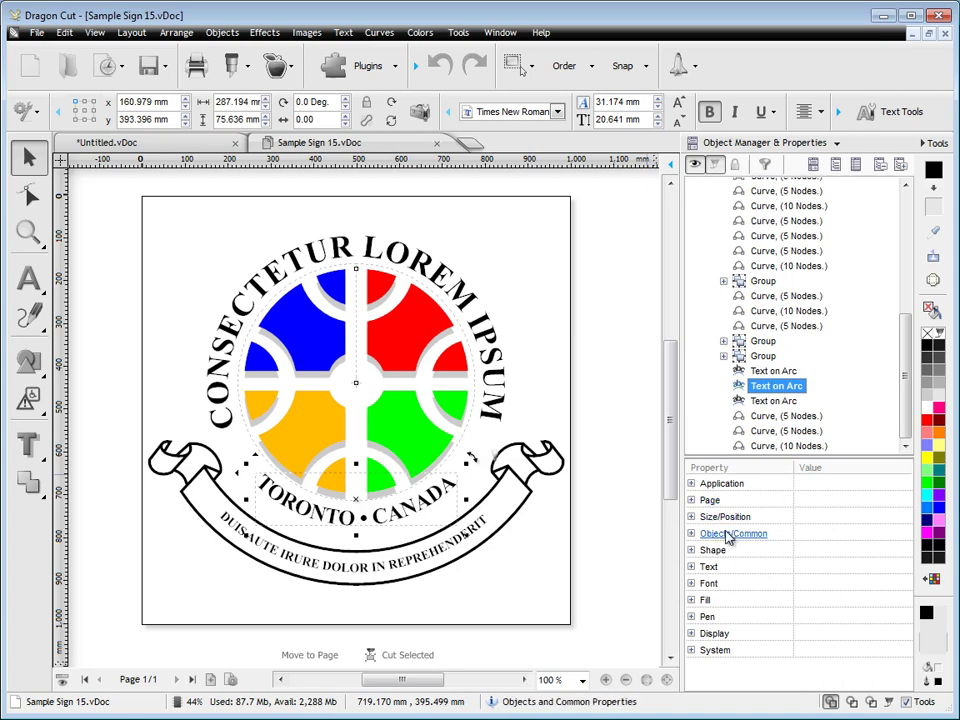
# Step: Expand the arc text's property groups and keep the Underneath path text style
pyautogui.click(691, 566)
pyautogui.scroll(-2, 905, 552)
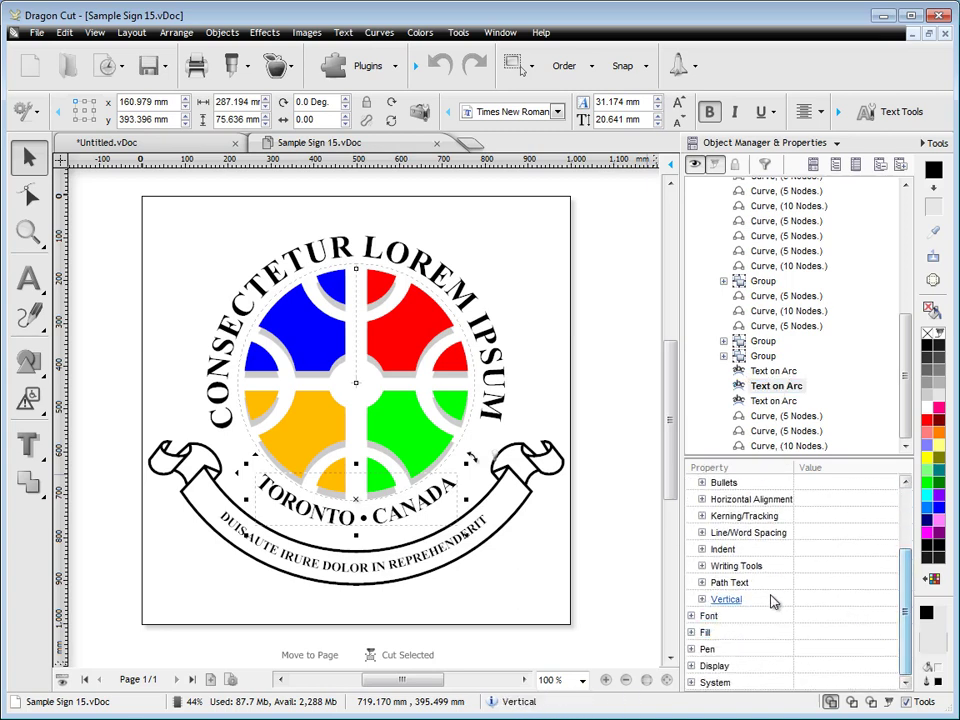
pyautogui.click(705, 599)
pyautogui.click(701, 582)
pyautogui.click(701, 565)
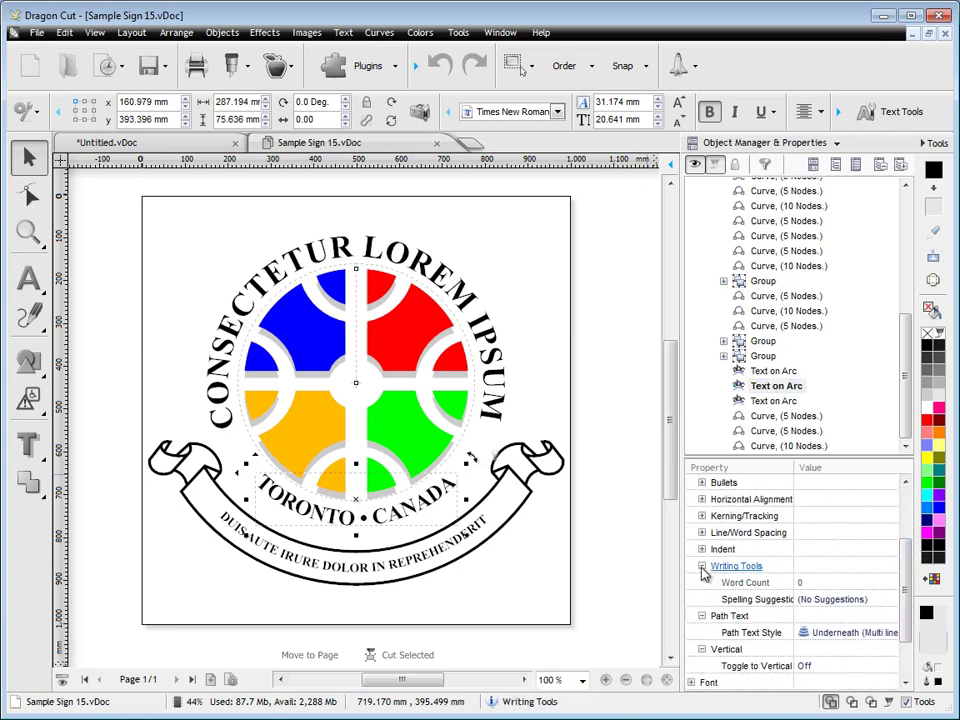
pyautogui.click(701, 549)
pyautogui.scroll(-2, 906, 572)
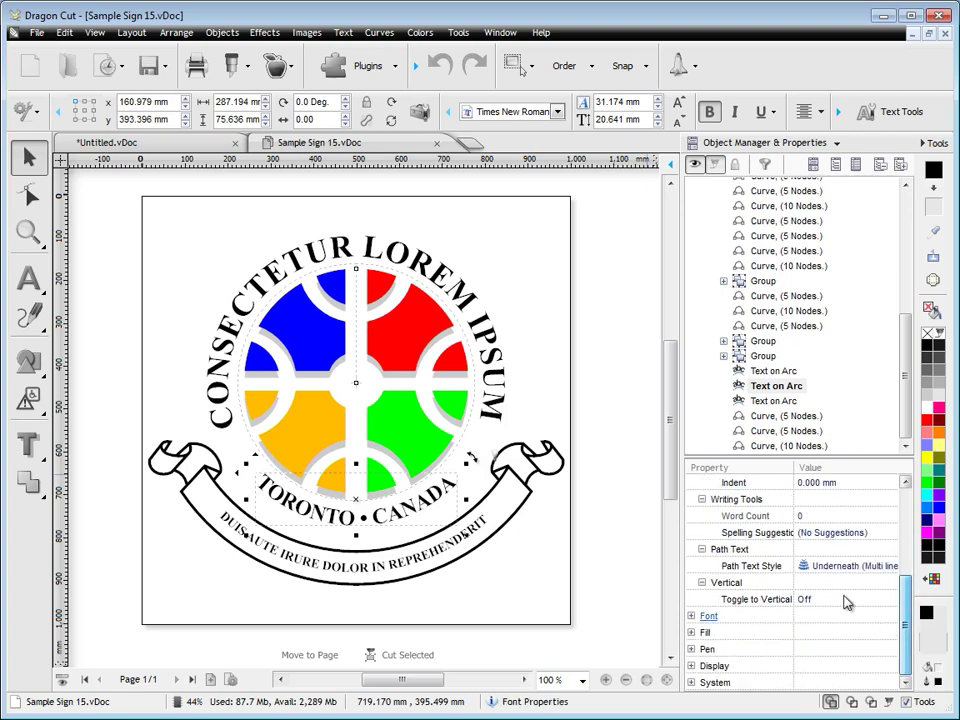
pyautogui.click(853, 568)
pyautogui.click(891, 567)
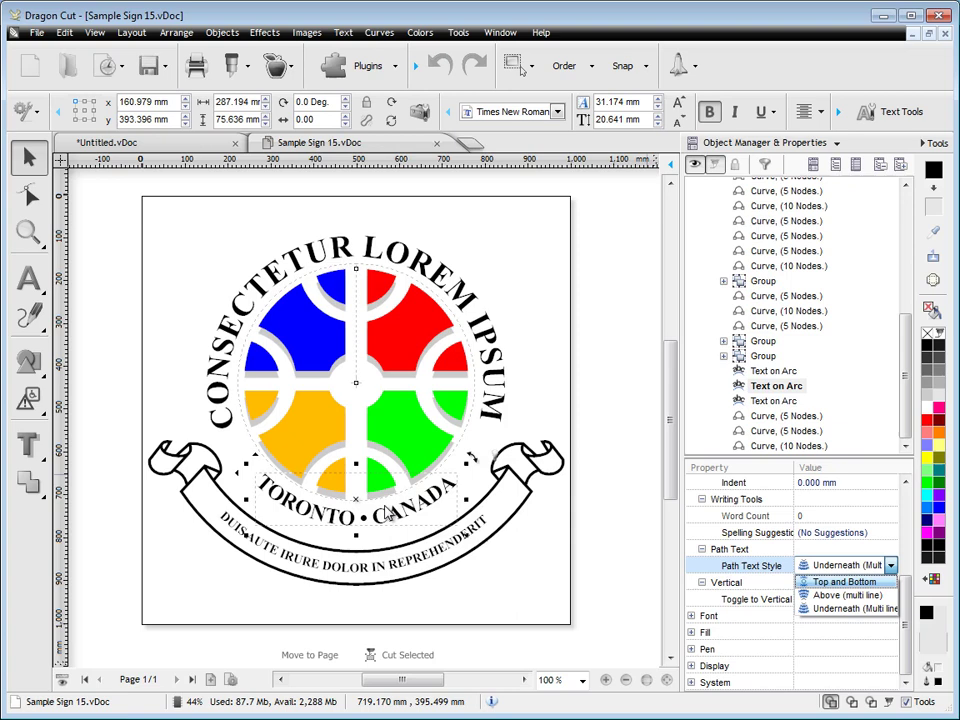
pyautogui.click(705, 627)
# Step: Change the TORONTO • CANADA arc text's font to Clarendon Blk BT
pyautogui.click(691, 616)
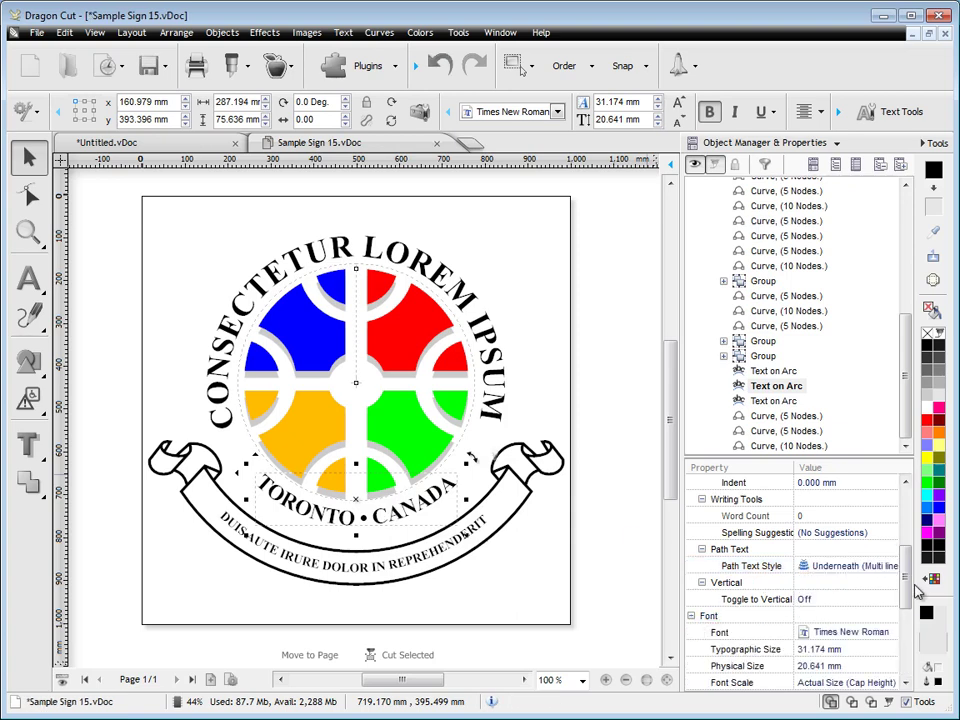
pyautogui.scroll(-3, 910, 608)
pyautogui.click(877, 563)
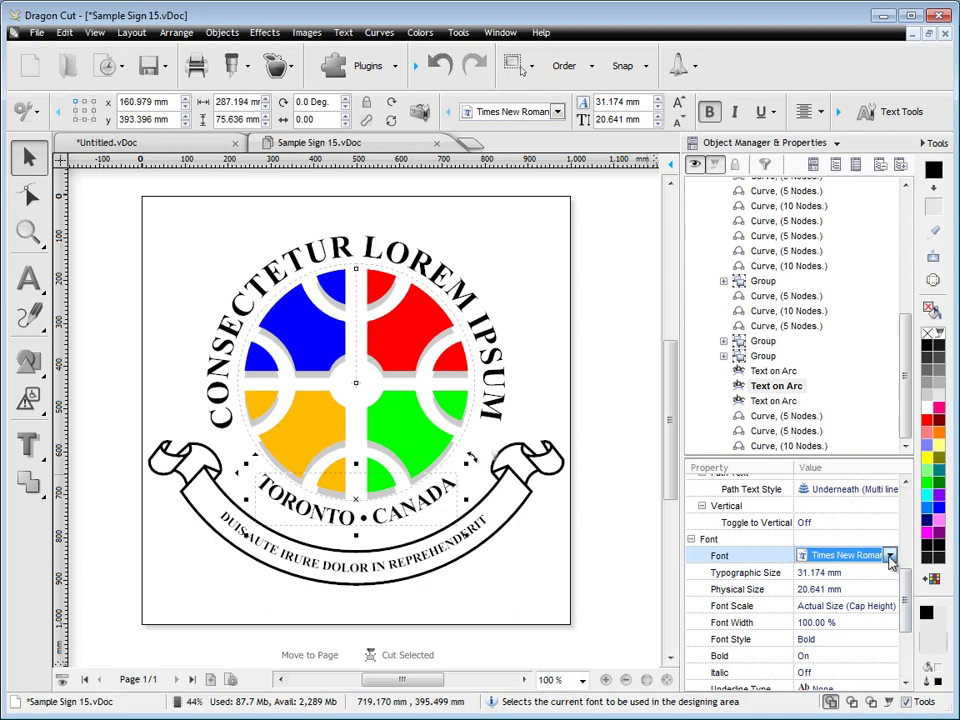
pyautogui.click(890, 558)
pyautogui.moveTo(582, 340)
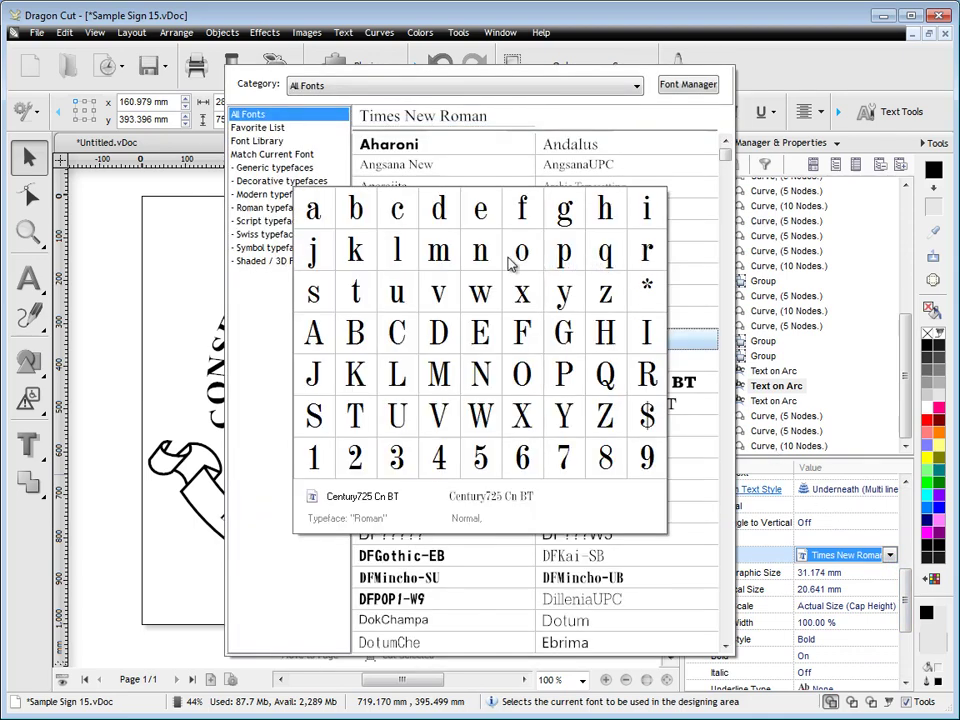
pyautogui.click(686, 384)
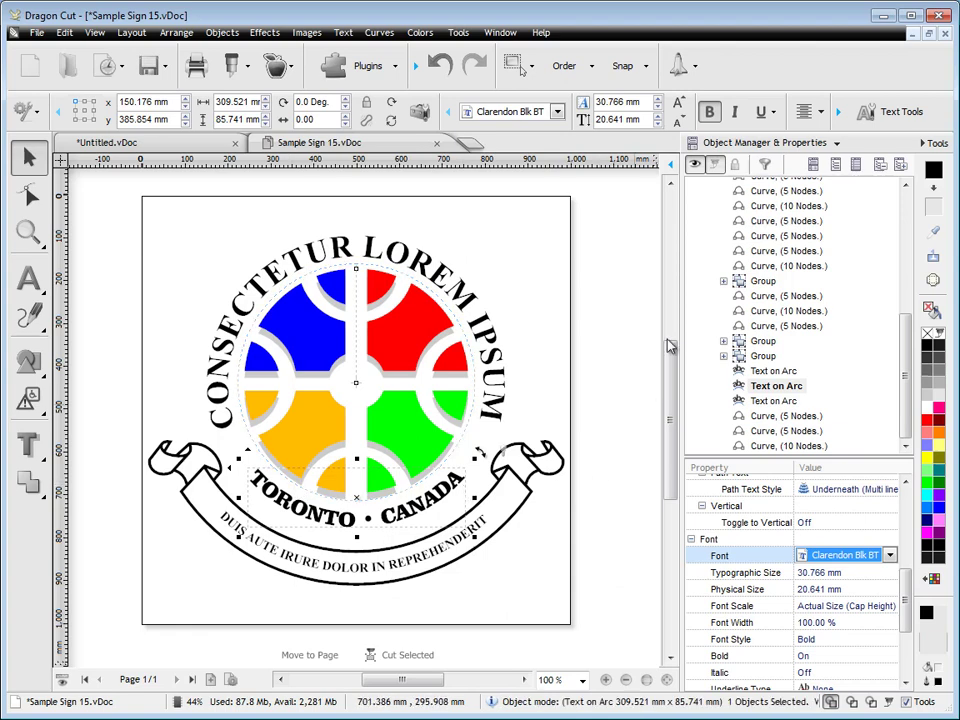
# Step: Switch the docker to Color, Fills and Pen Tools and view its fill and pen settings
pyautogui.click(765, 144)
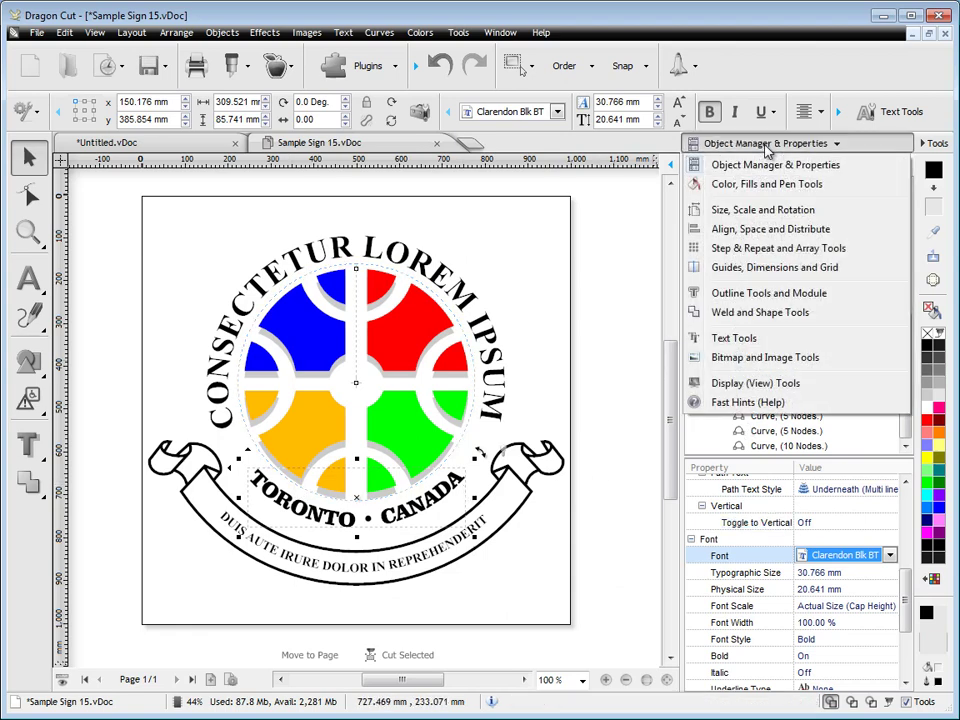
pyautogui.click(760, 186)
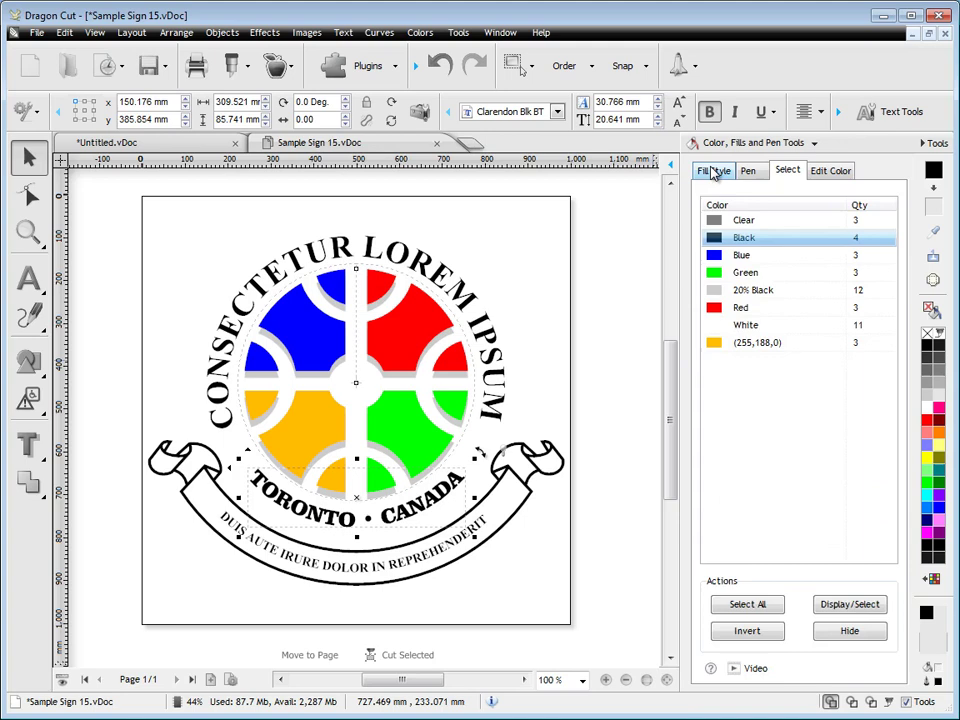
pyautogui.click(713, 171)
pyautogui.click(758, 174)
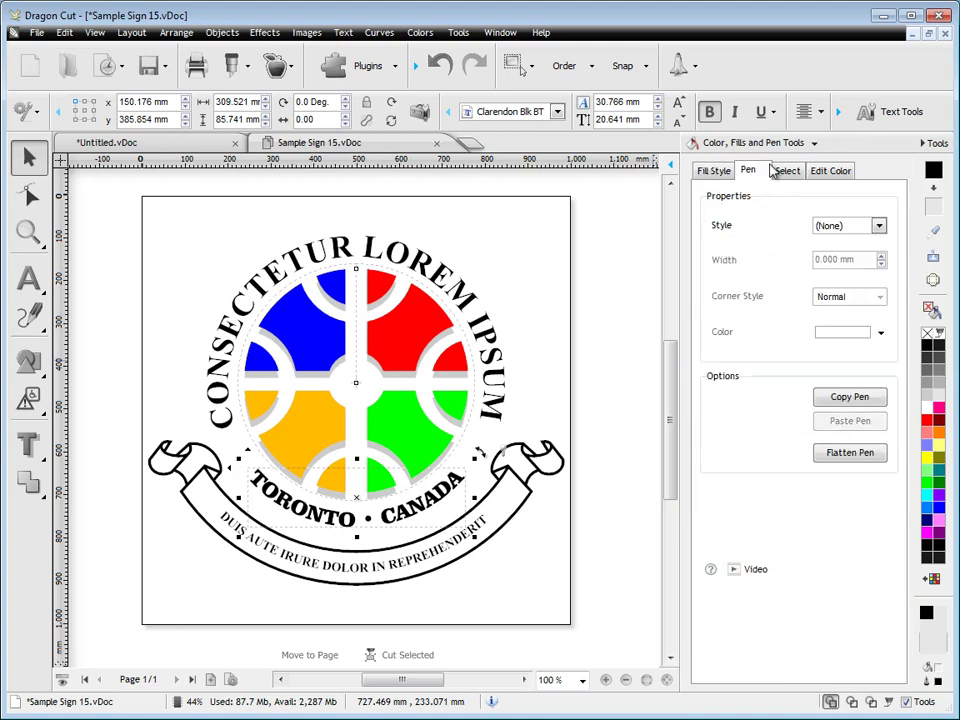
# Step: Switch to Align, Space and Distribute, viewing its spacing, distribute and align tools
pyautogui.click(766, 144)
pyautogui.click(752, 230)
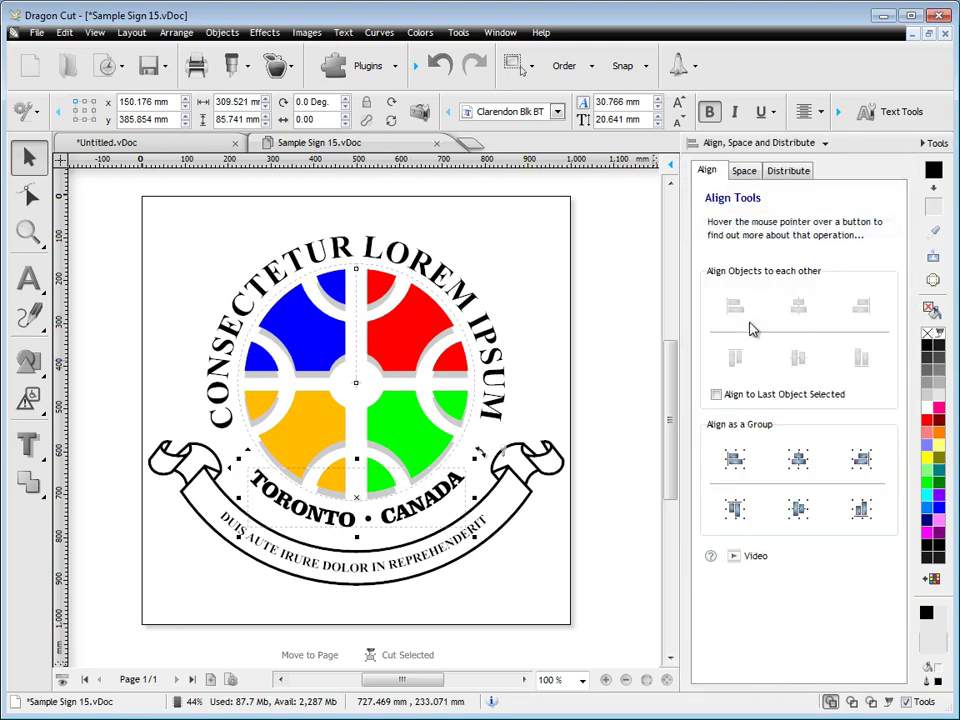
pyautogui.click(745, 171)
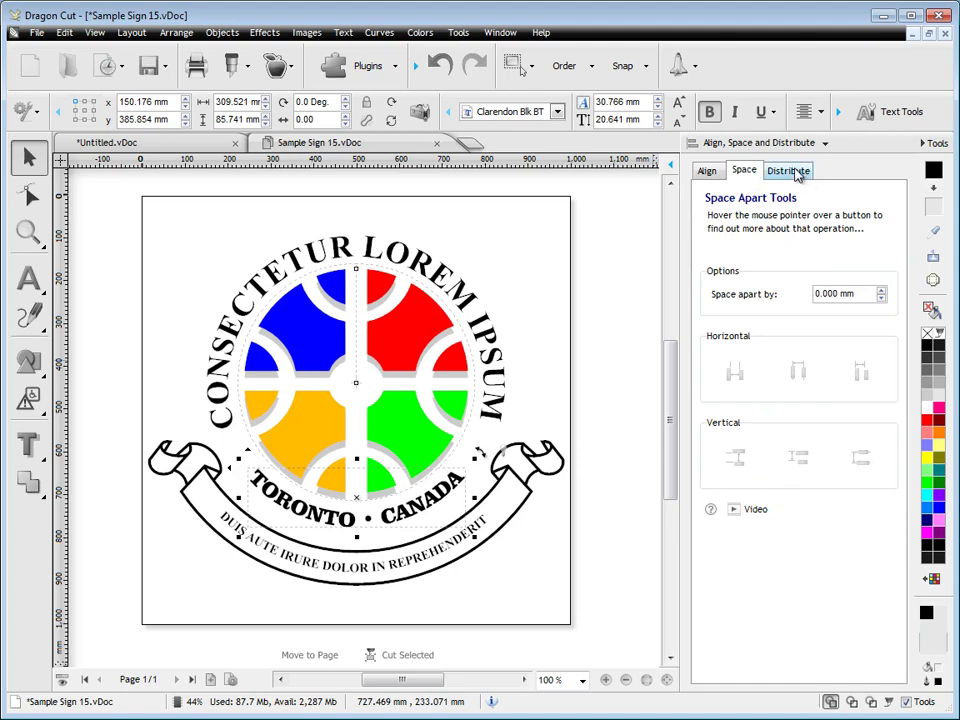
pyautogui.click(790, 171)
pyautogui.click(713, 174)
# Step: Switch to the Outline Tools and Module panel and expand the Pages/Objects thumbnails docker
pyautogui.click(740, 146)
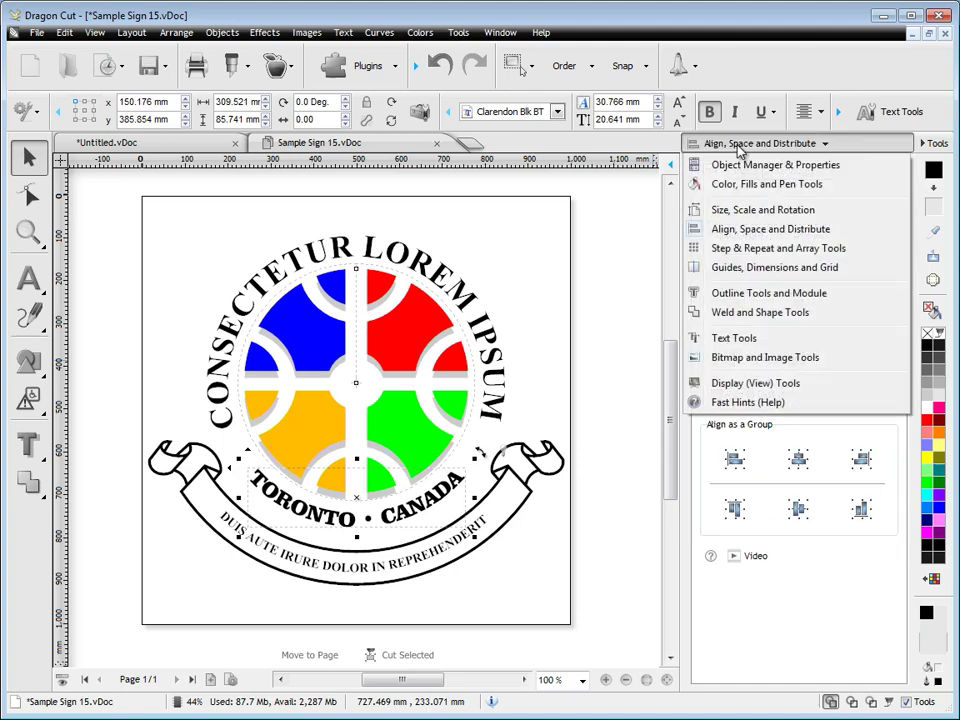
pyautogui.click(748, 291)
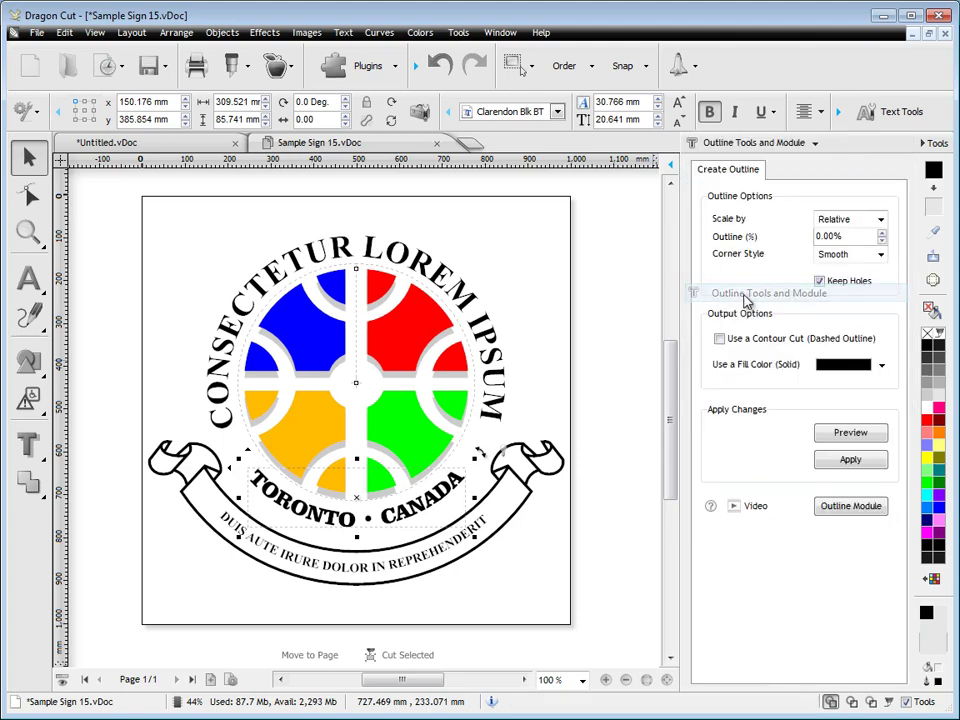
pyautogui.click(736, 145)
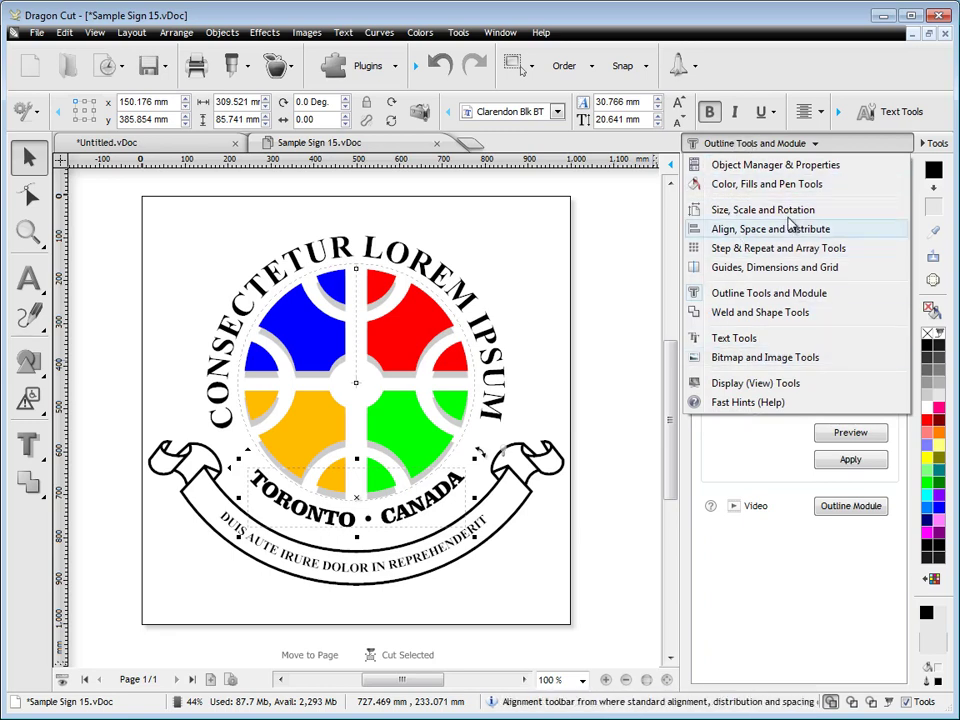
pyautogui.click(849, 147)
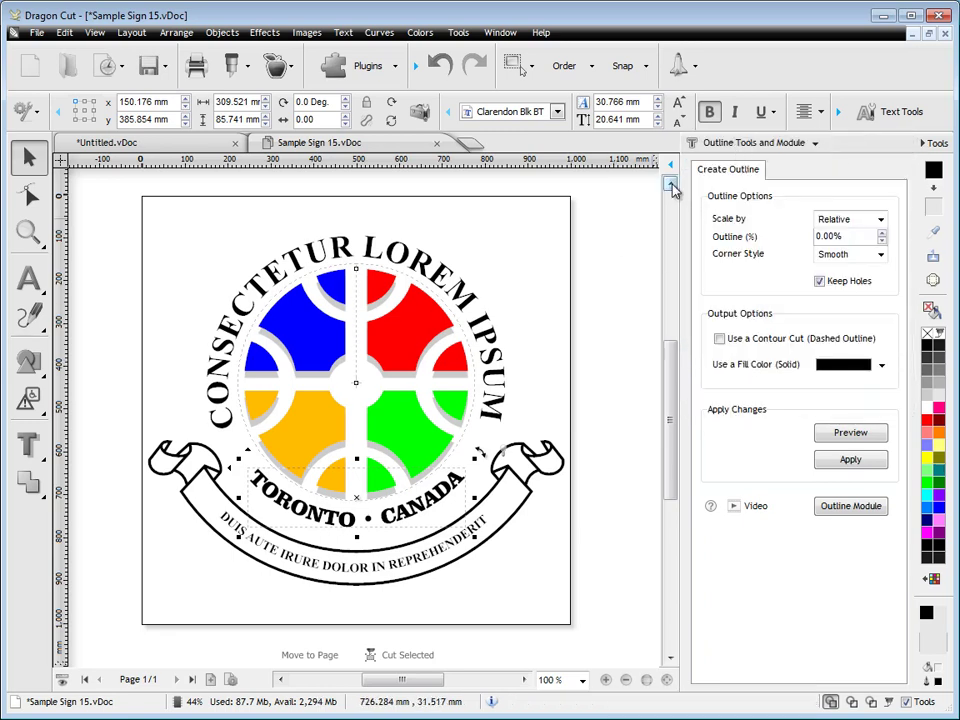
pyautogui.click(670, 164)
# Step: In the Objects list, select the small green wedge Curve (34) and fill it red
pyautogui.click(594, 164)
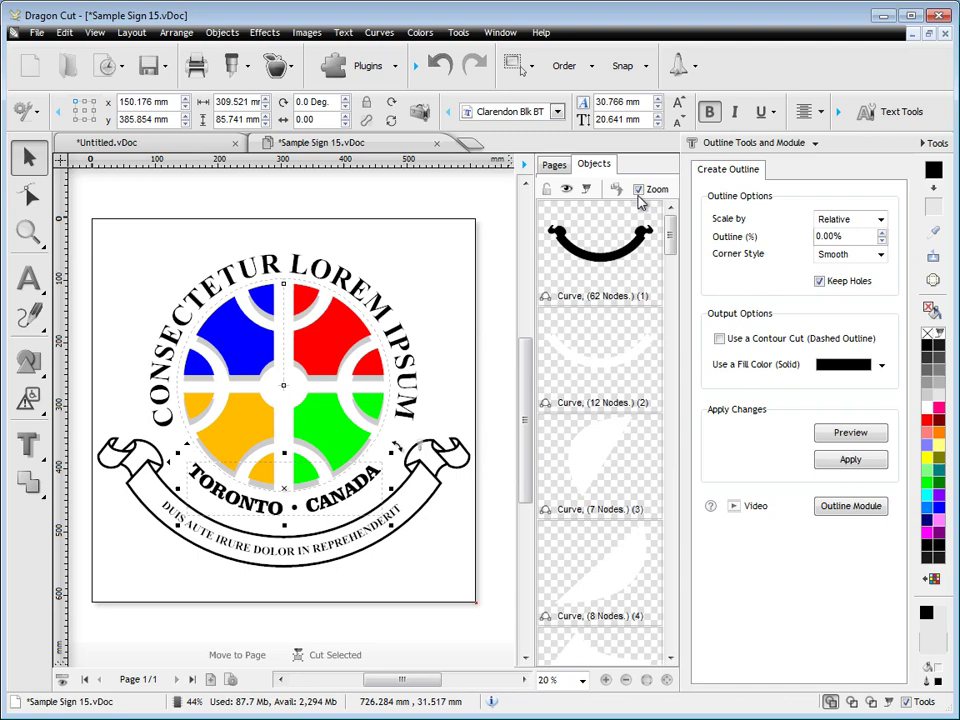
pyautogui.moveTo(670, 205); pyautogui.dragTo(671, 568)
pyautogui.click(611, 484)
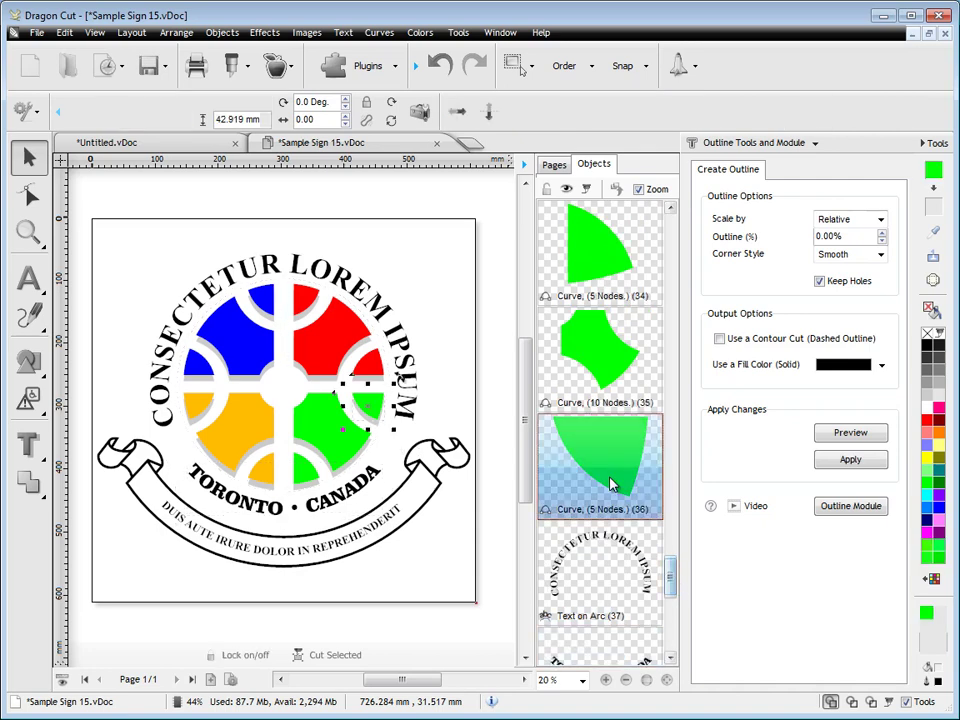
pyautogui.click(605, 360)
pyautogui.click(620, 258)
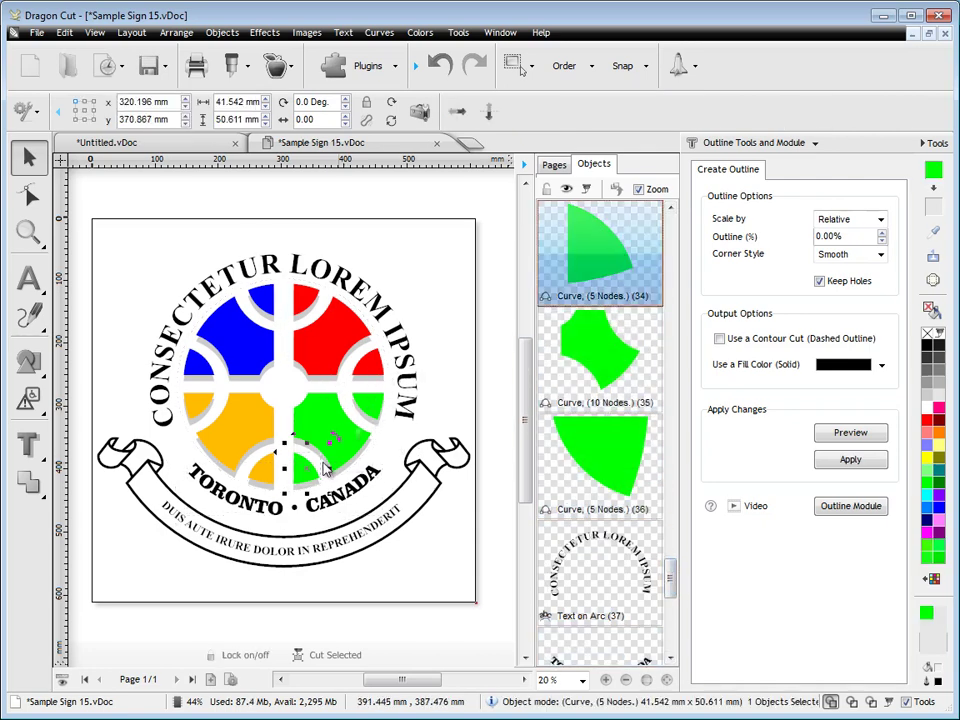
pyautogui.click(928, 421)
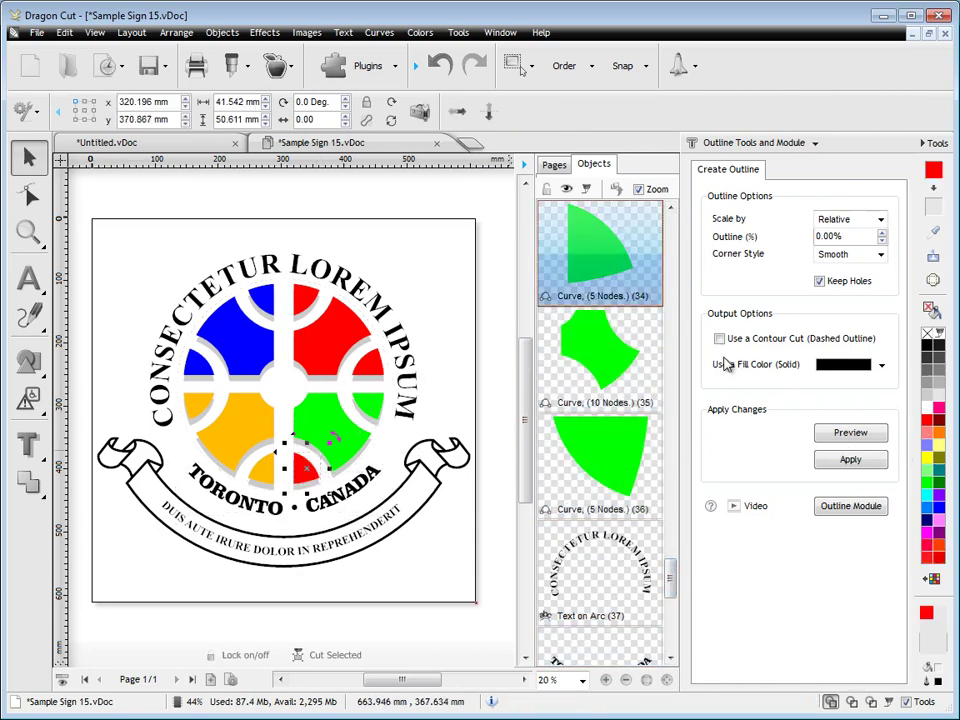
# Step: Select the yellow Curve (32) and show page 1's thumbnail in the Pages tab
pyautogui.moveTo(678, 589); pyautogui.dragTo(671, 553)
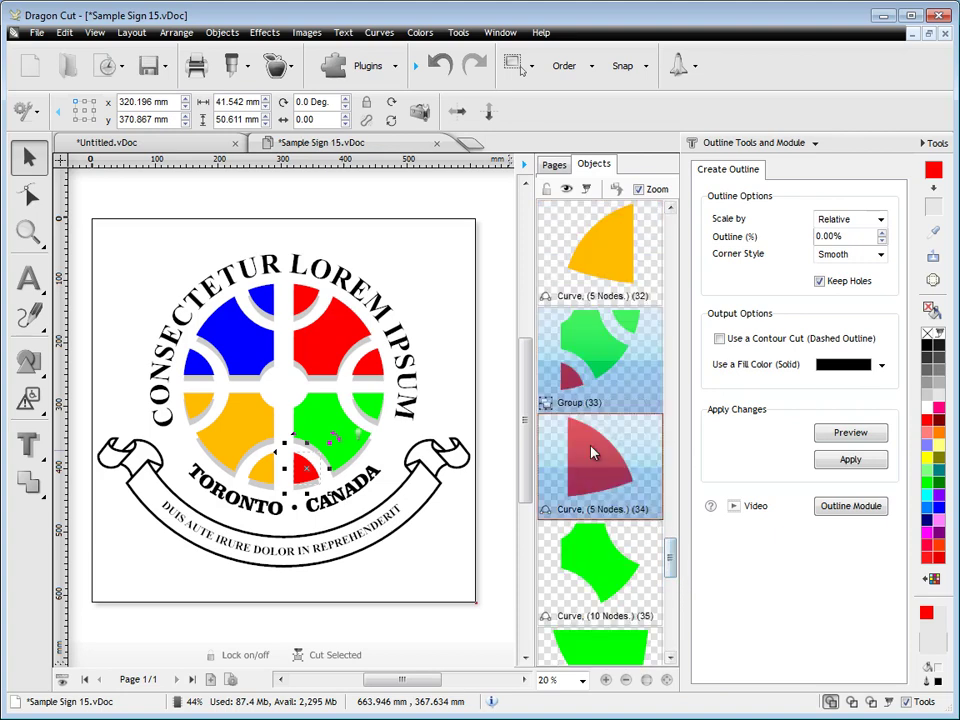
pyautogui.click(567, 215)
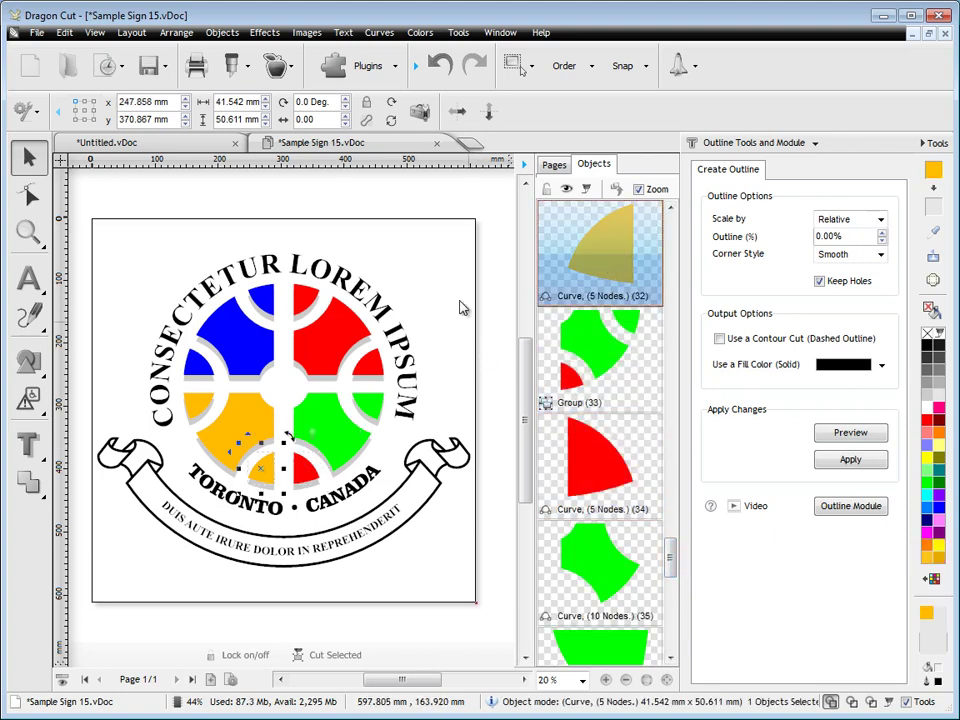
pyautogui.click(556, 165)
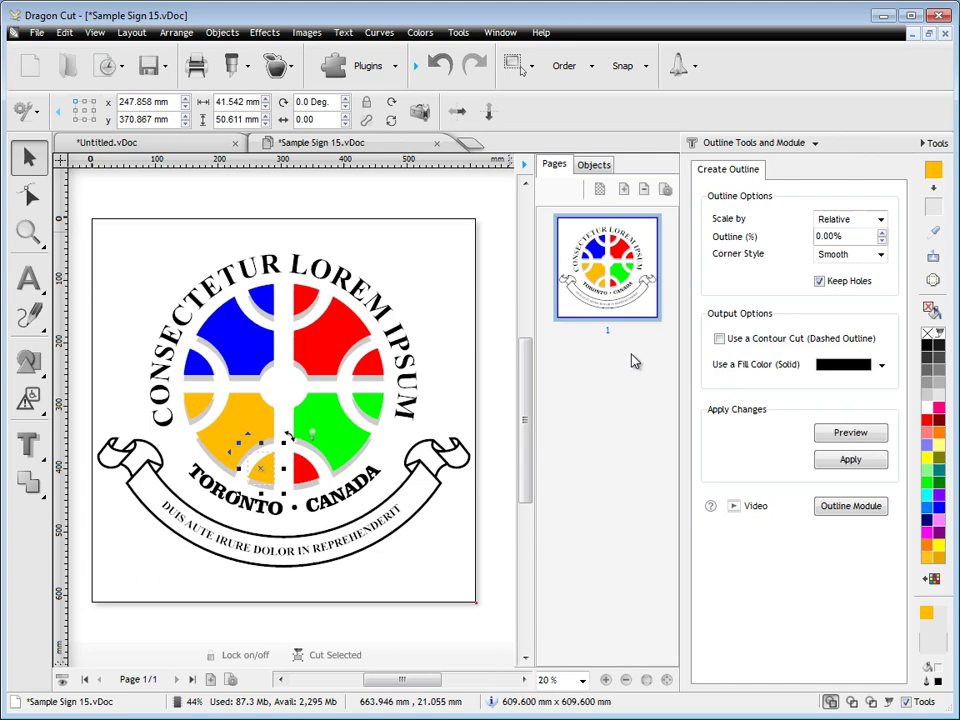
# Step: Insert a blank 609.6 × 609.6 mm second page, then collapse the Pages docker and Tools panel
pyautogui.click(230, 679)
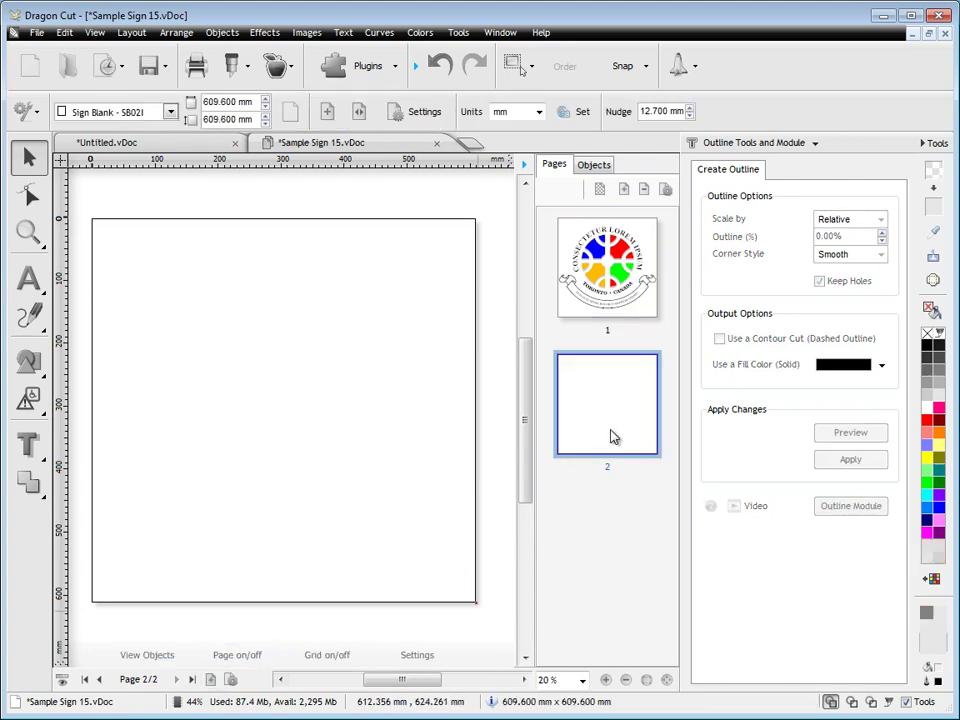
pyautogui.click(131, 32)
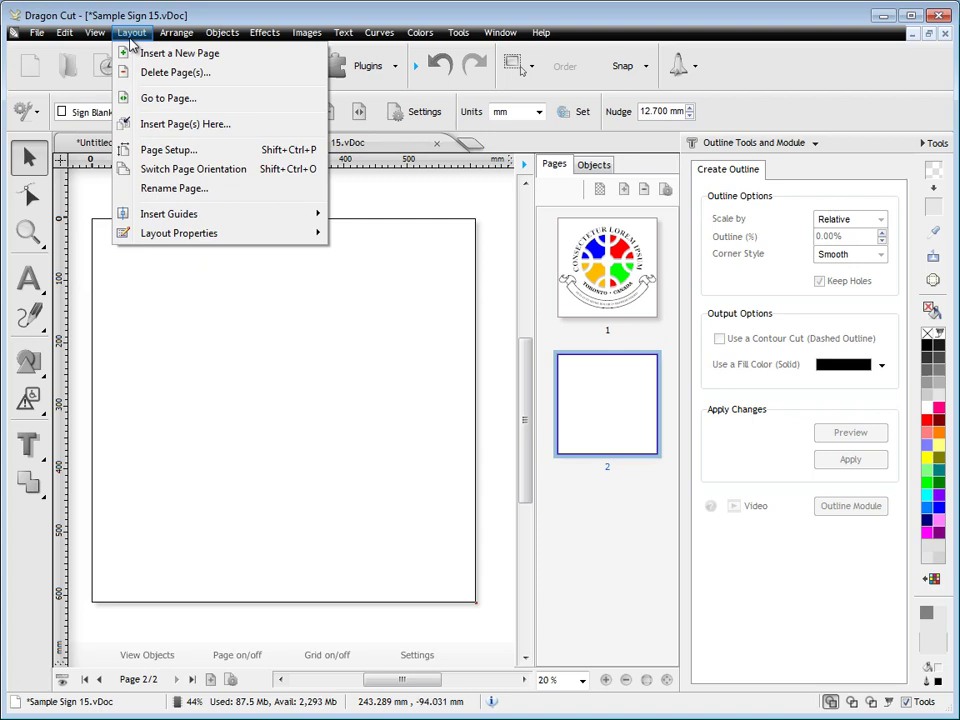
pyautogui.click(171, 296)
pyautogui.click(525, 163)
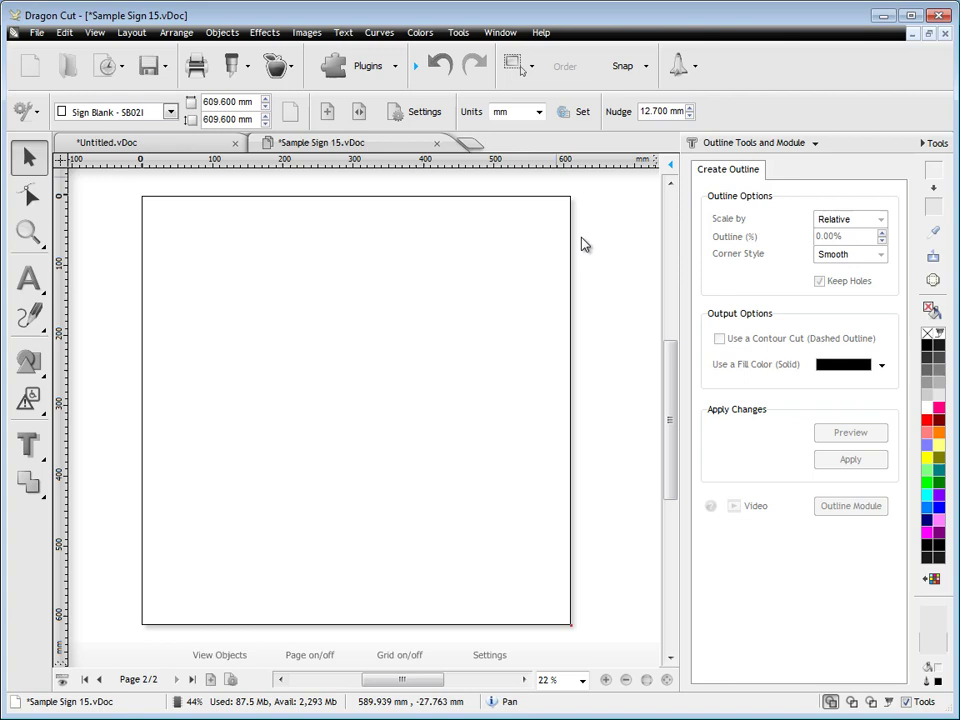
pyautogui.click(933, 145)
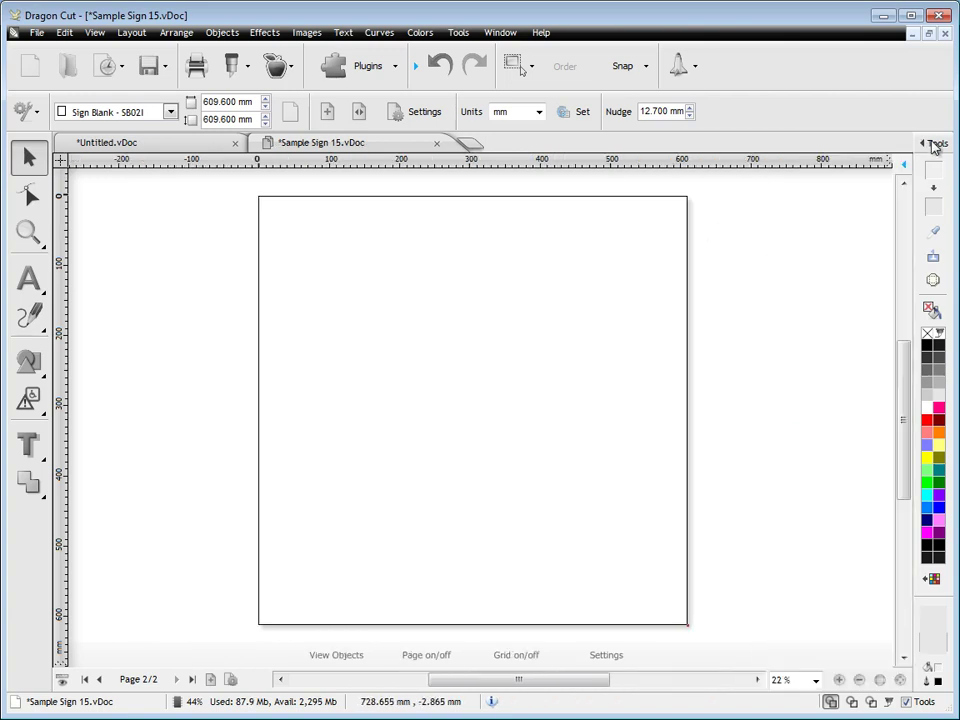
# Step: Return to page 1, compare Color Wireframe and Black Wireframe views, then restore Normal view
pyautogui.click(98, 680)
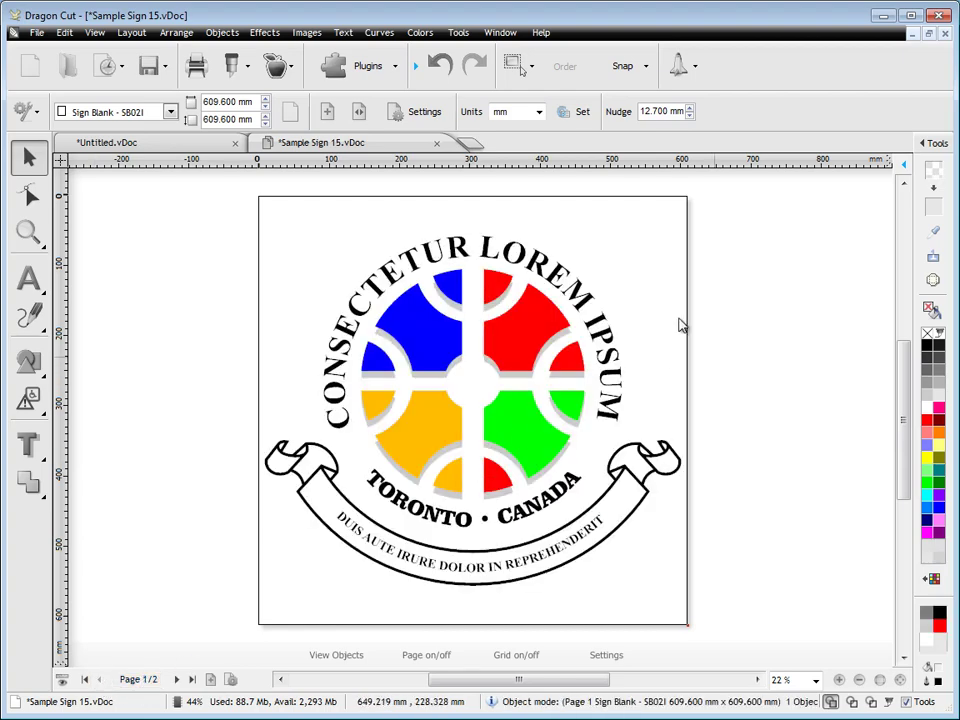
pyautogui.click(170, 144)
pyautogui.click(315, 146)
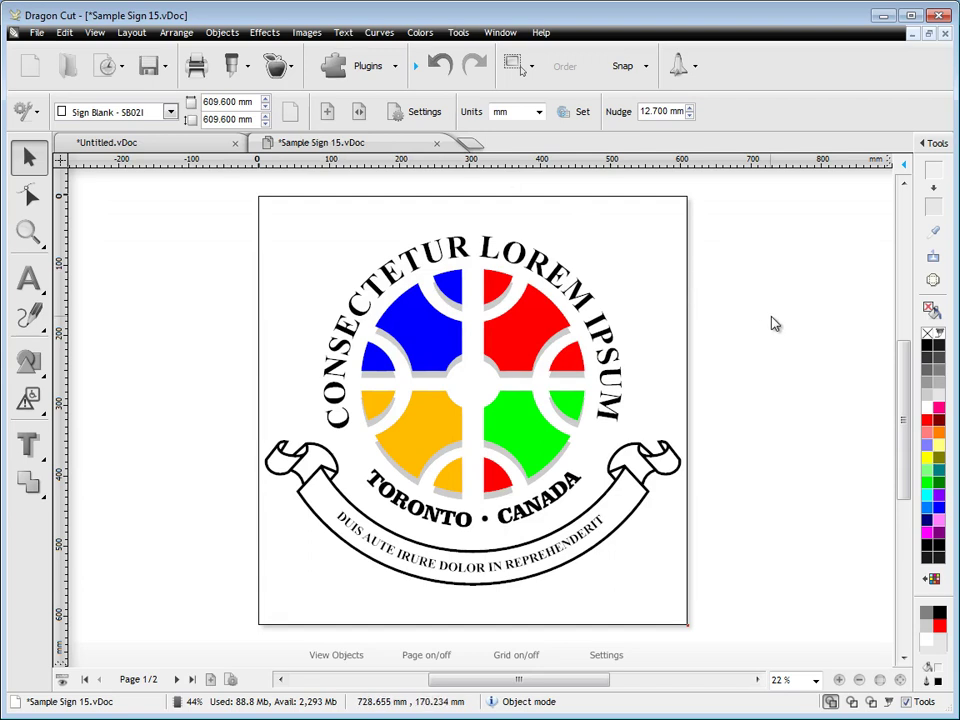
pyautogui.click(851, 703)
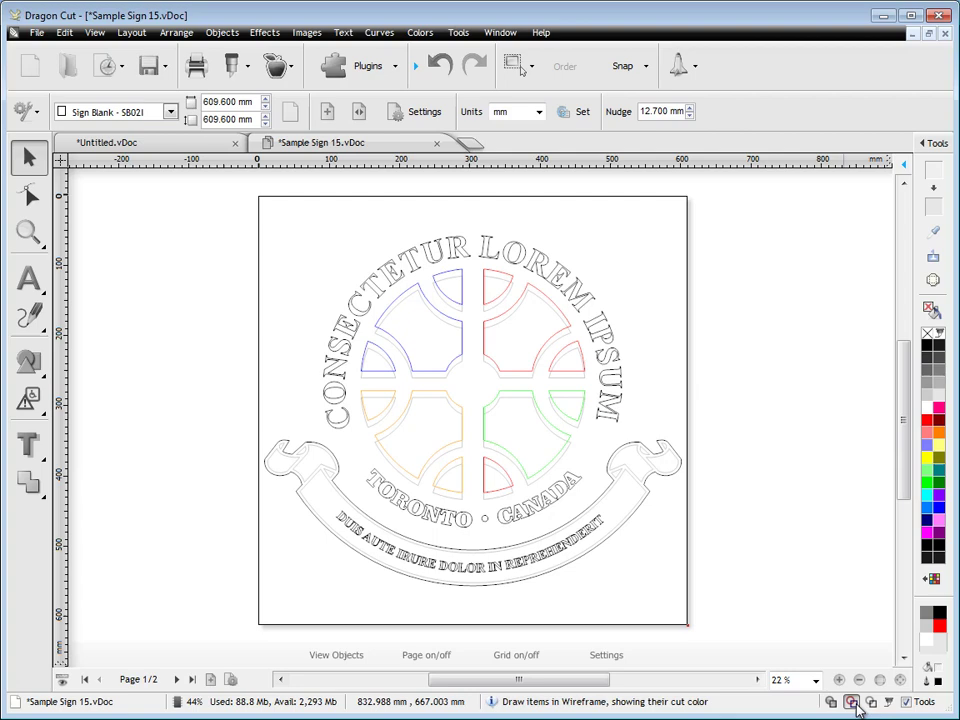
pyautogui.click(870, 703)
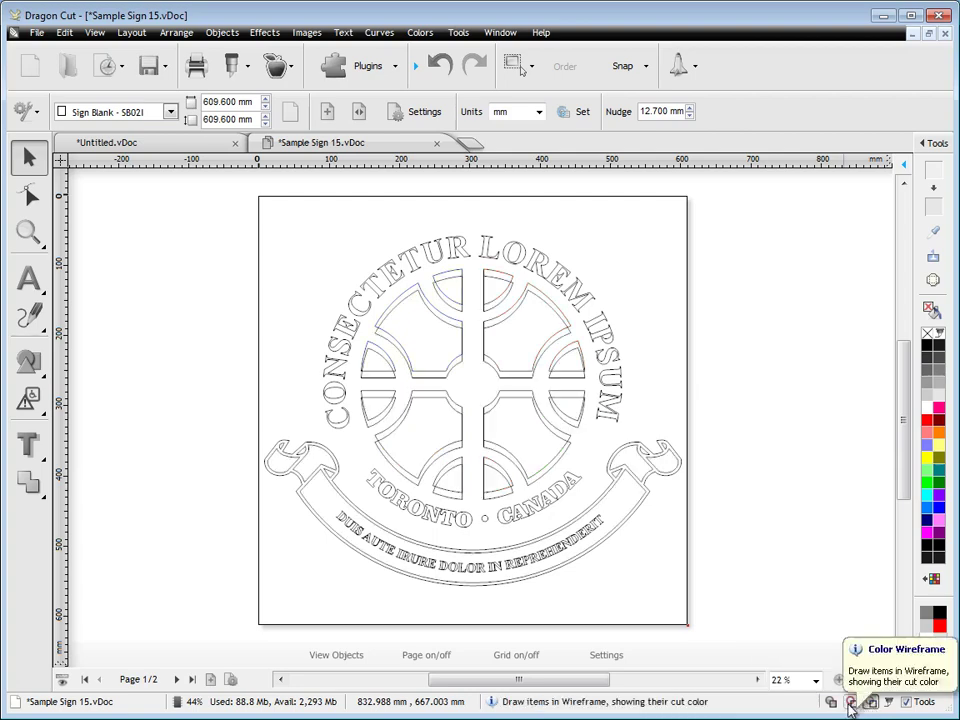
pyautogui.click(831, 702)
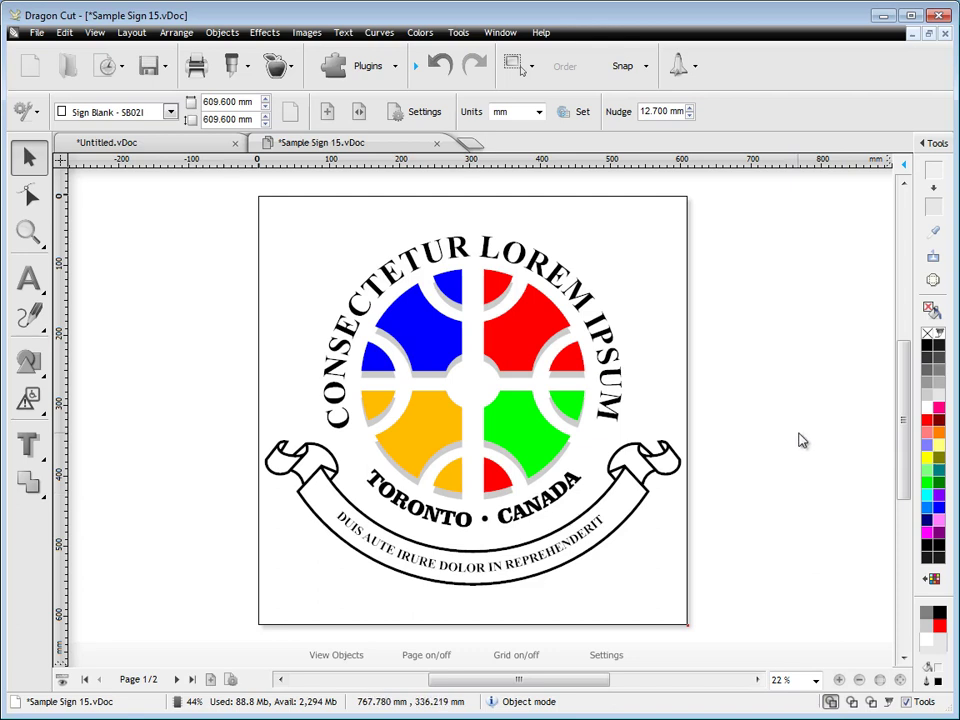
# Step: Set the page size to Sign Blank 12M (2400 × 2400 mm) from the Sign Blank (Metric) list
pyautogui.click(172, 114)
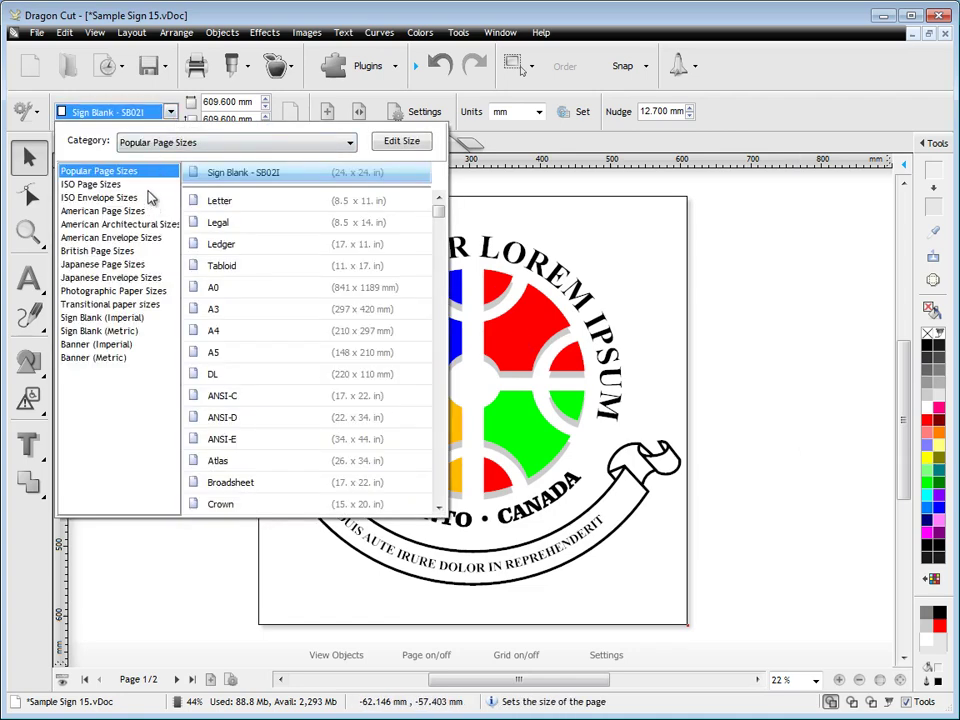
pyautogui.click(148, 189)
pyautogui.click(148, 202)
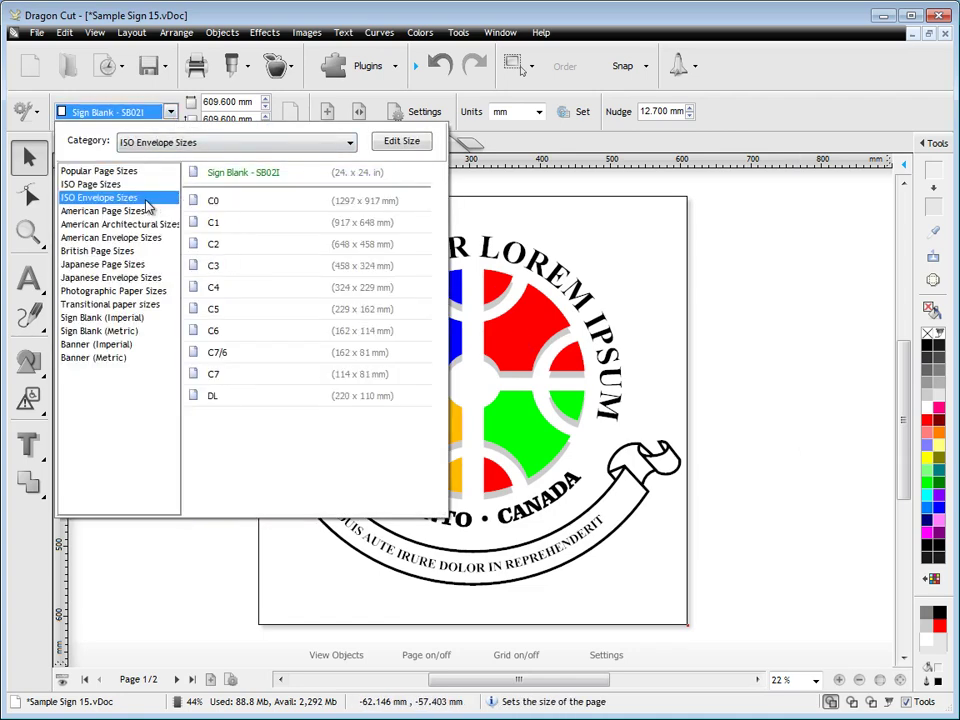
pyautogui.click(134, 331)
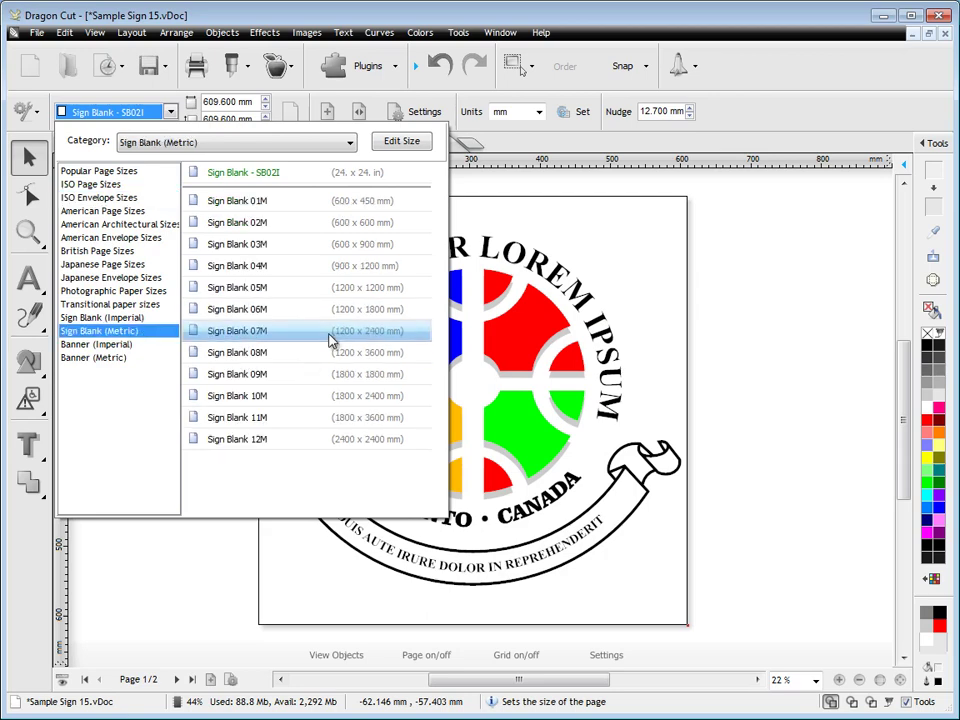
pyautogui.click(318, 440)
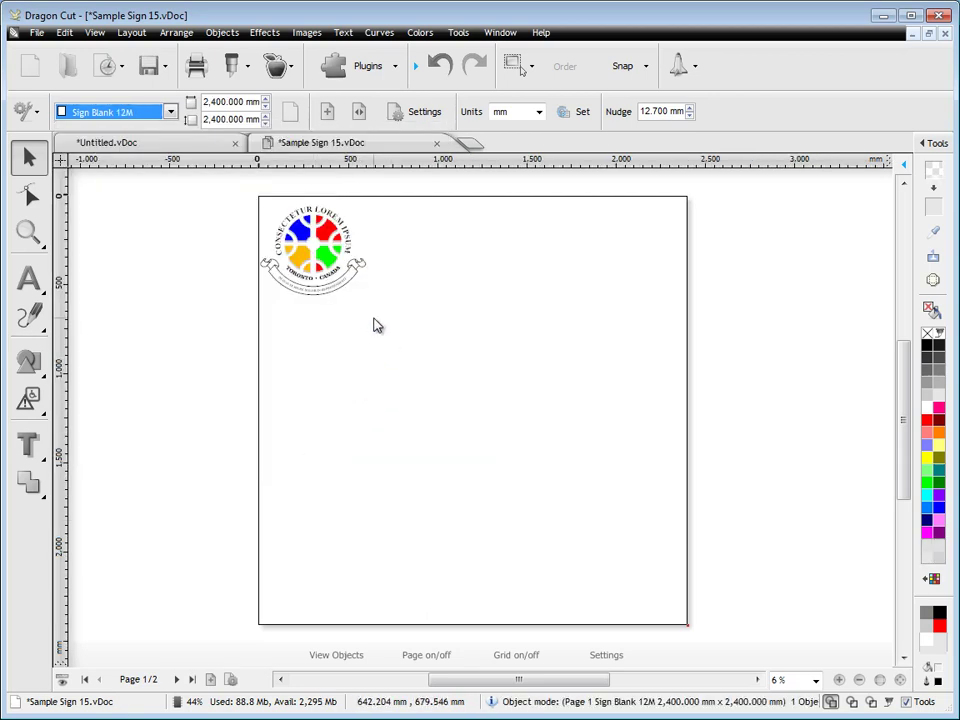